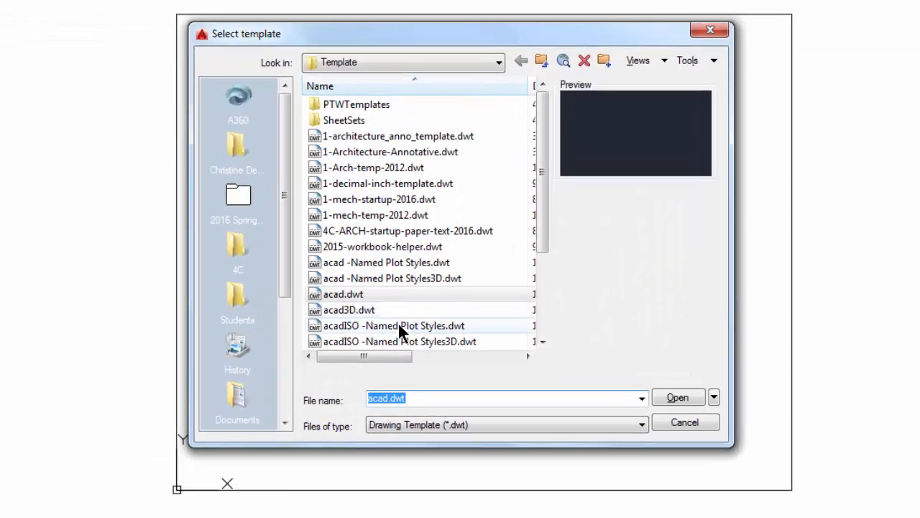
- Start a new drawing from the acad.dwt template, zoomed to all, and turn off the grid
{"action": "left_click", "coordinate": [351, 301]}
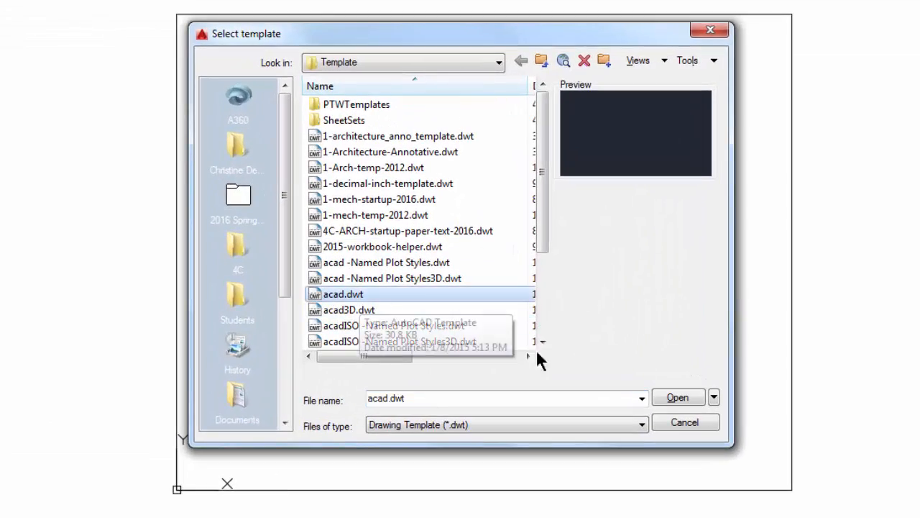
{"action": "left_click", "coordinate": [669, 398]}
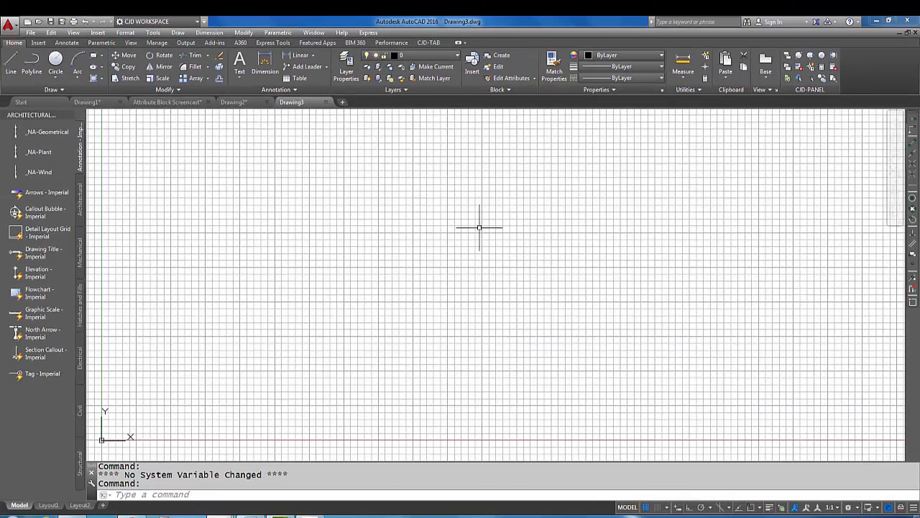
{"action": "type", "text": "z"}
{"action": "key", "text": "Return"}
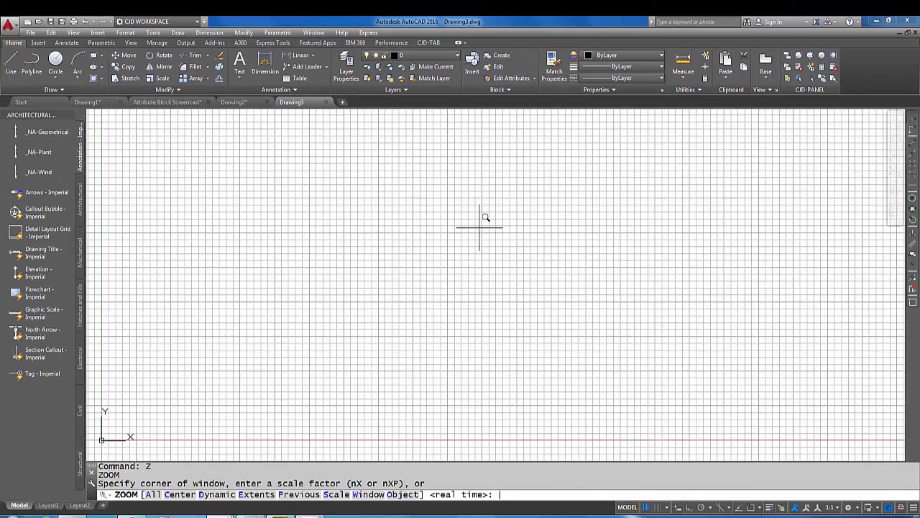
{"action": "type", "text": "a"}
{"action": "key", "text": "Return"}
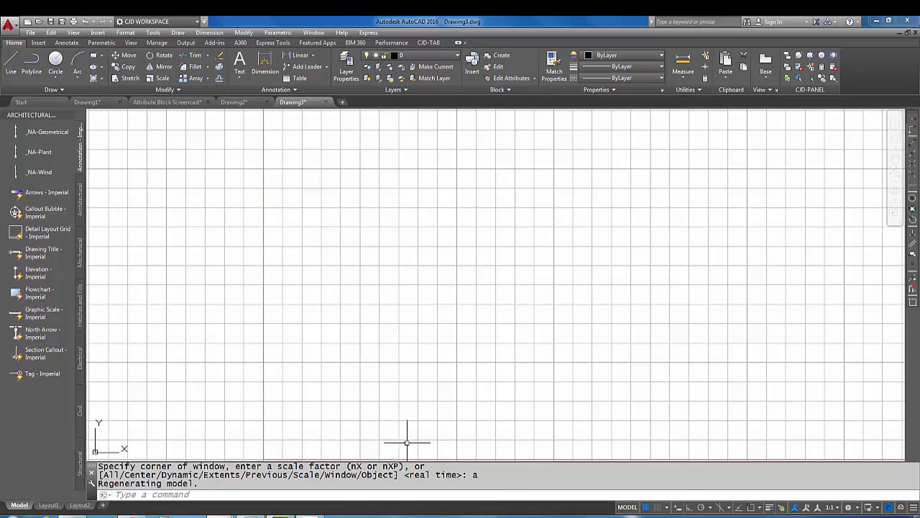
{"action": "left_click", "coordinate": [646, 508]}
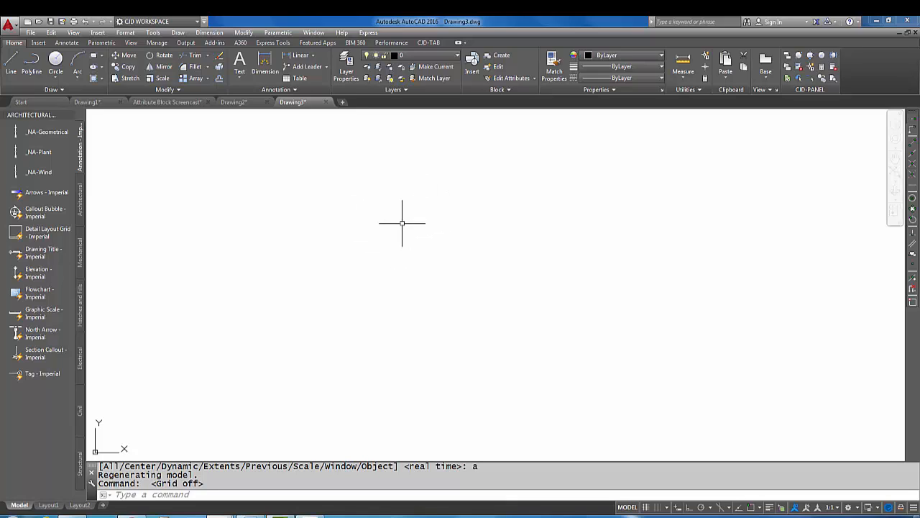
- Paste the copied circle and horizontal line into the drawing, and offset the line by .06 both above and below
{"action": "key", "text": "ctrl+v"}
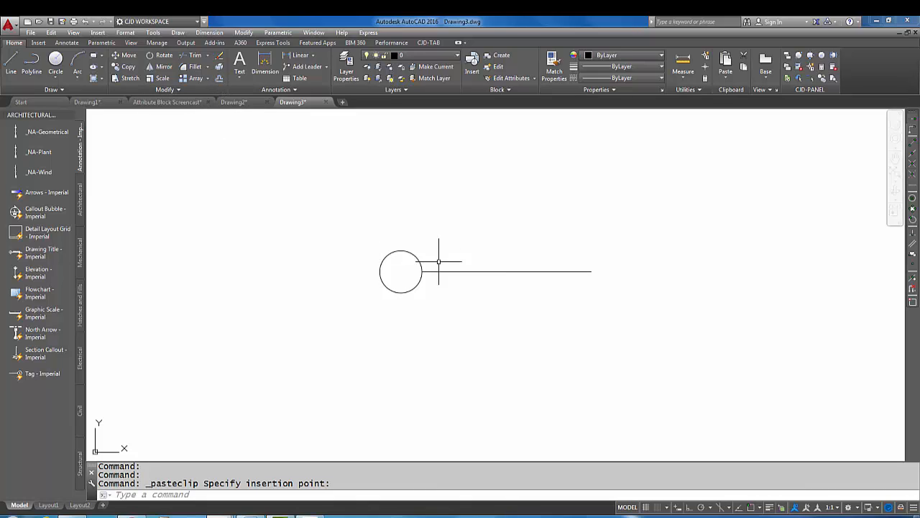
{"action": "left_click", "coordinate": [219, 78]}
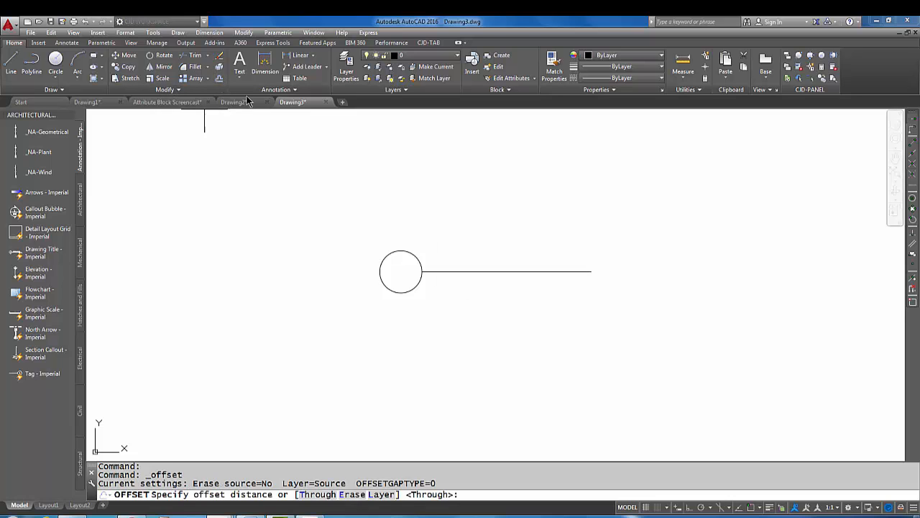
{"action": "type", "text": ".06"}
{"action": "key", "text": "Return"}
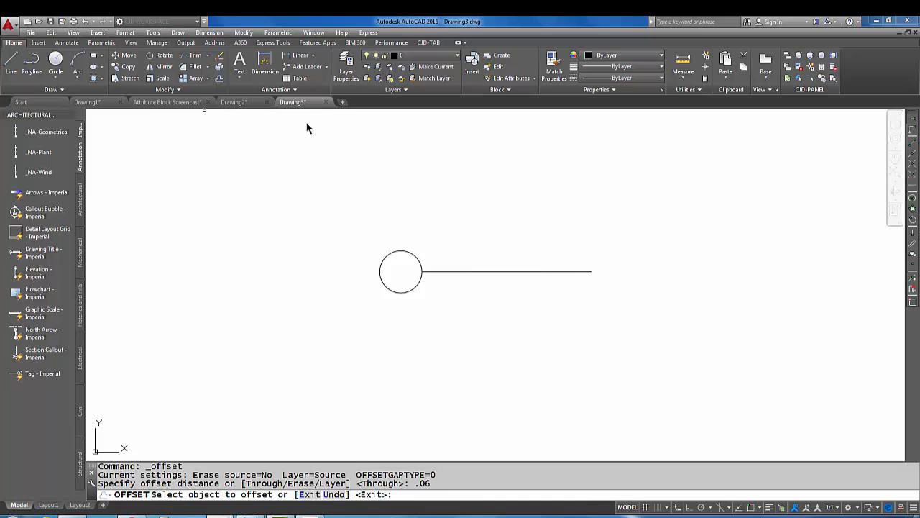
{"action": "left_click", "coordinate": [495, 271]}
{"action": "left_click", "coordinate": [493, 257]}
{"action": "left_click", "coordinate": [481, 271]}
{"action": "left_click", "coordinate": [481, 287]}
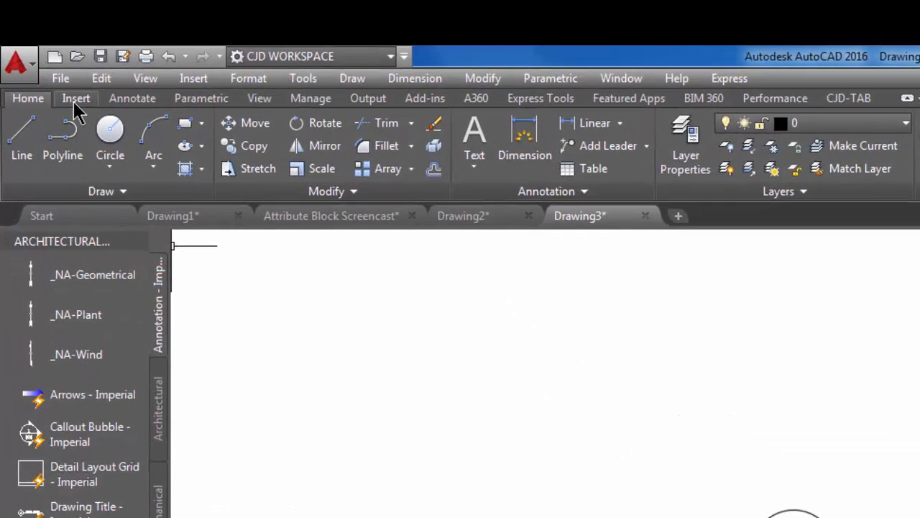
- Define a block attribute with tag X, prompt "Enter the View Number" and default value 1
{"action": "left_click", "coordinate": [38, 50]}
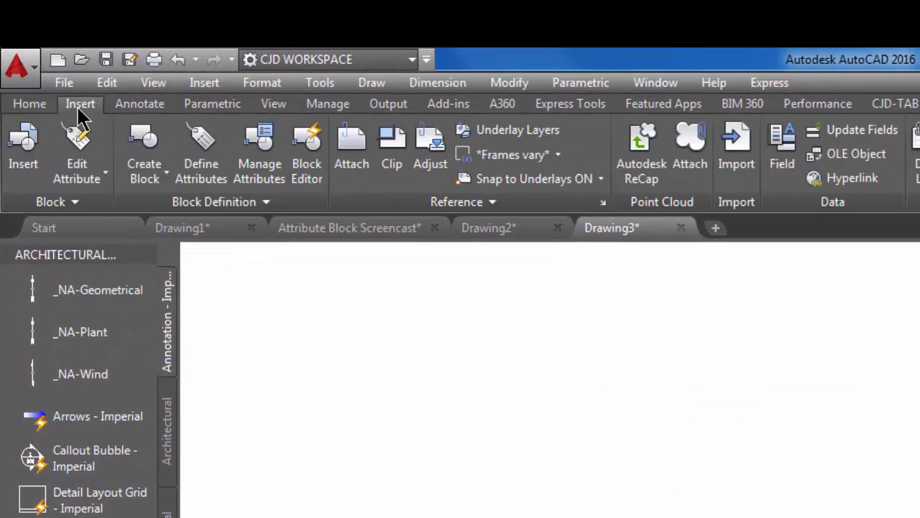
{"action": "left_click", "coordinate": [196, 160]}
{"action": "left_click_drag", "start_coordinate": [886, 382], "coordinate": [919, 415]}
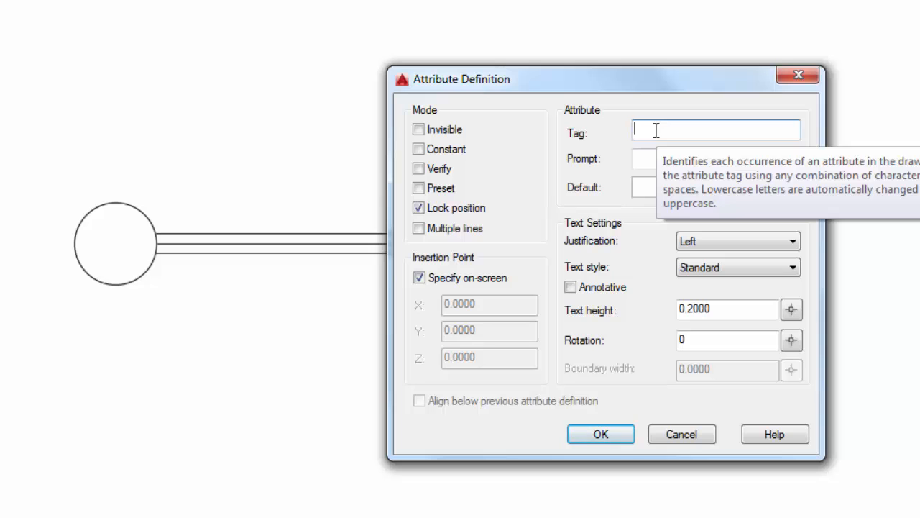
{"action": "type", "text": "X"}
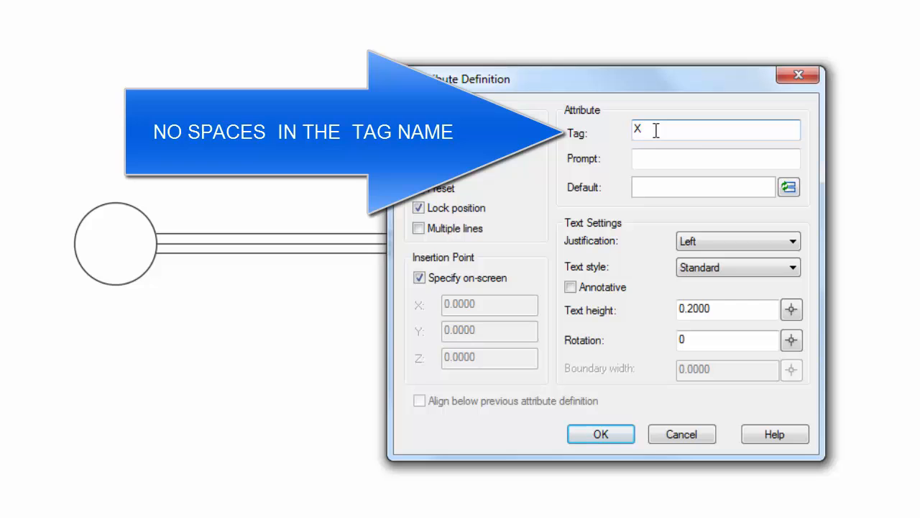
{"action": "left_click", "coordinate": [654, 164]}
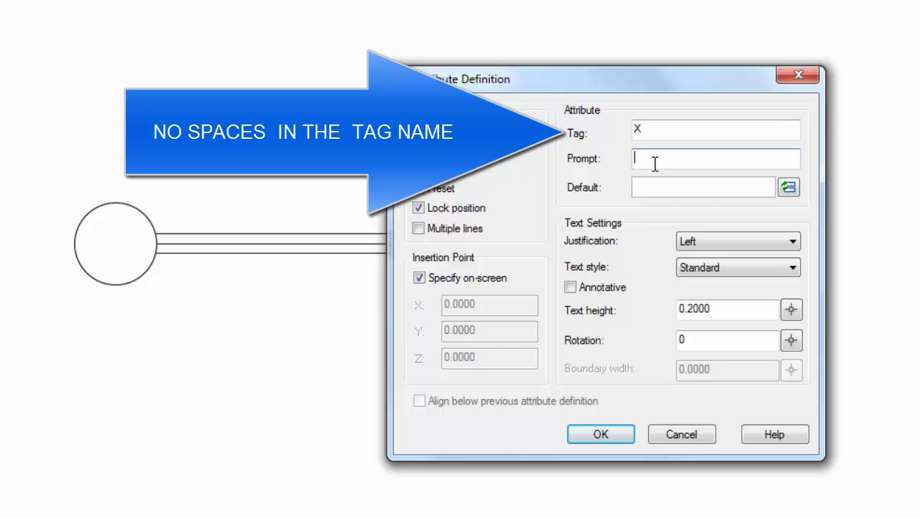
{"action": "type", "text": "Enter"}
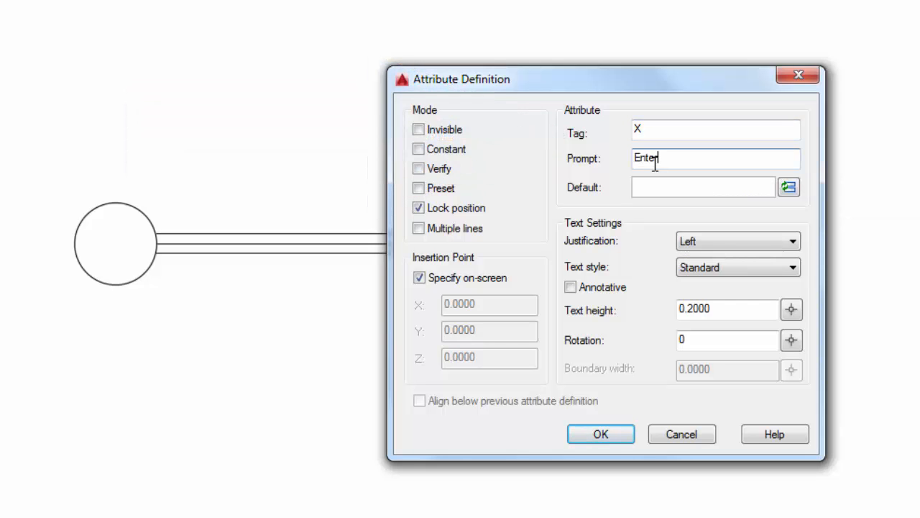
{"action": "type", "text": " the View Number"}
{"action": "left_click", "coordinate": [640, 188]}
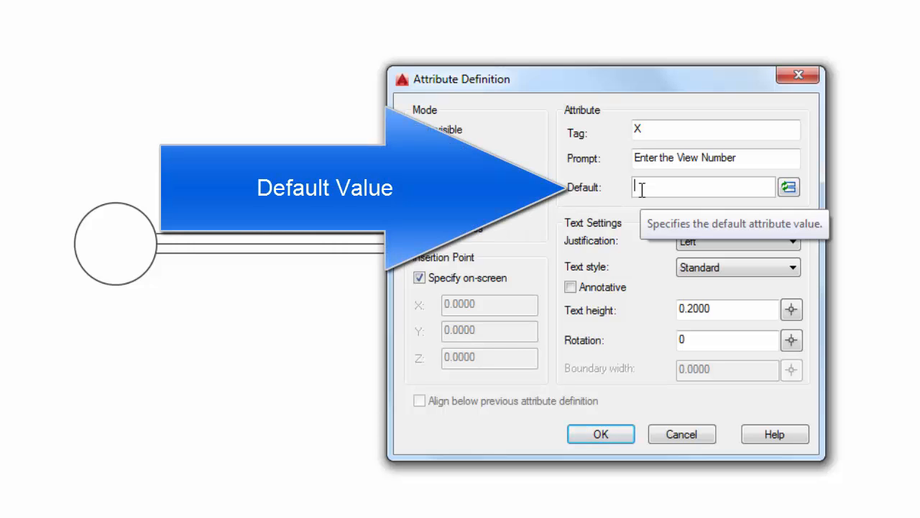
{"action": "type", "text": "1"}
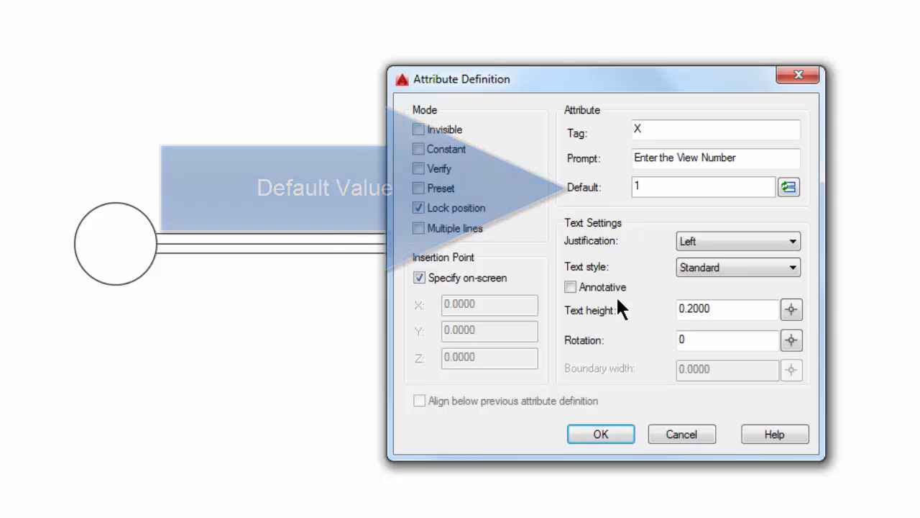
- Give the X attribute Middle center justification, Tahoma text style and .188 text height, and place it at the circle's center
{"action": "left_click", "coordinate": [719, 245]}
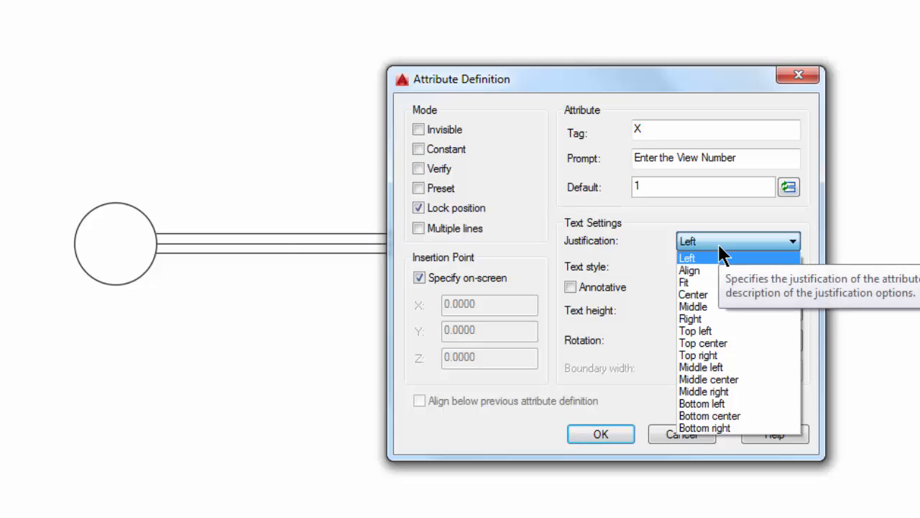
{"action": "left_click", "coordinate": [726, 377]}
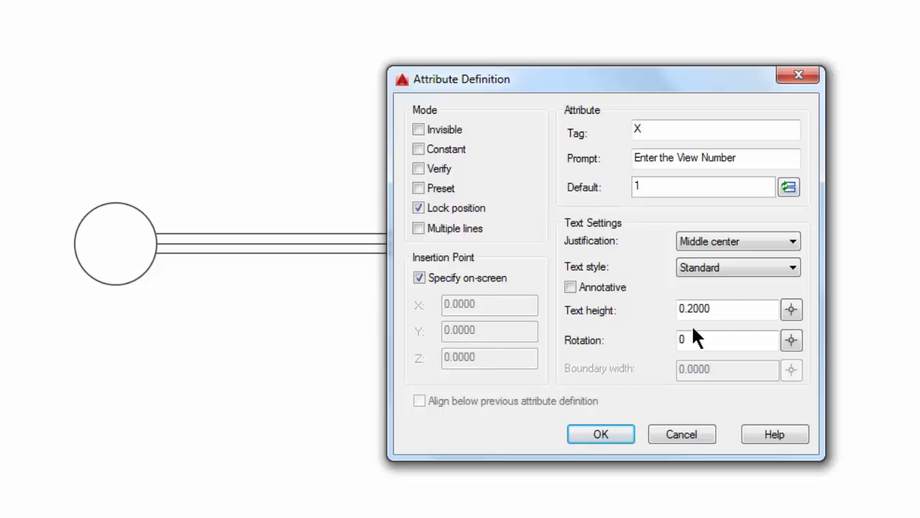
{"action": "left_click_drag", "start_coordinate": [719, 309], "coordinate": [658, 301]}
{"action": "type", "text": ".188"}
{"action": "left_click", "coordinate": [730, 271]}
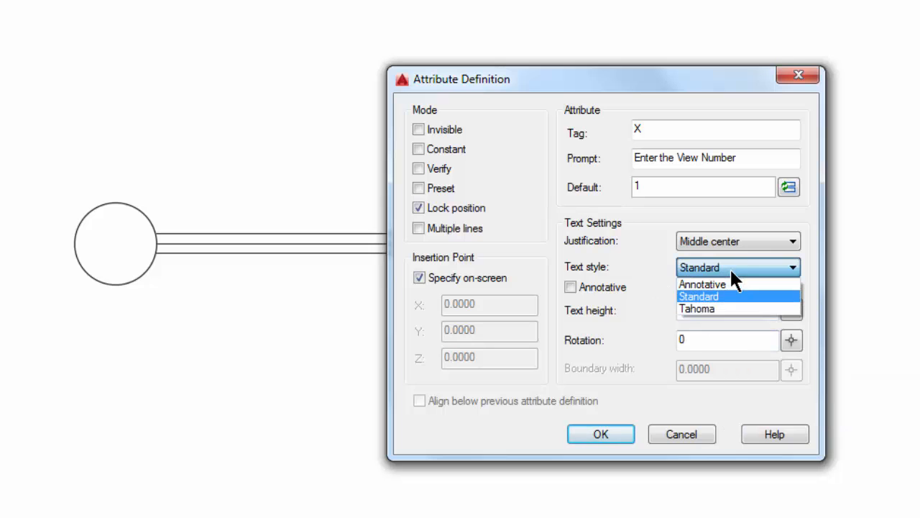
{"action": "left_click", "coordinate": [711, 307]}
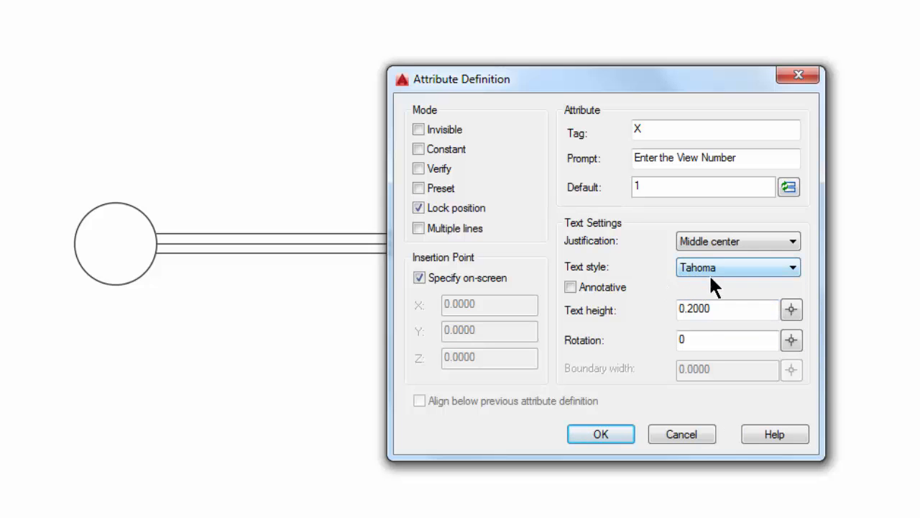
{"action": "left_click_drag", "start_coordinate": [718, 309], "coordinate": [662, 303]}
{"action": "type", "text": ".188"}
{"action": "key", "text": "Return"}
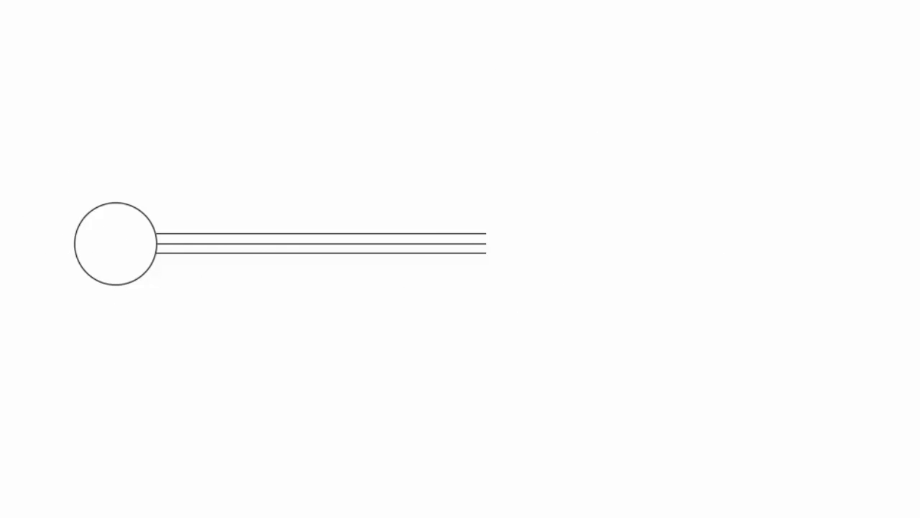
{"action": "left_click", "coordinate": [115, 244]}
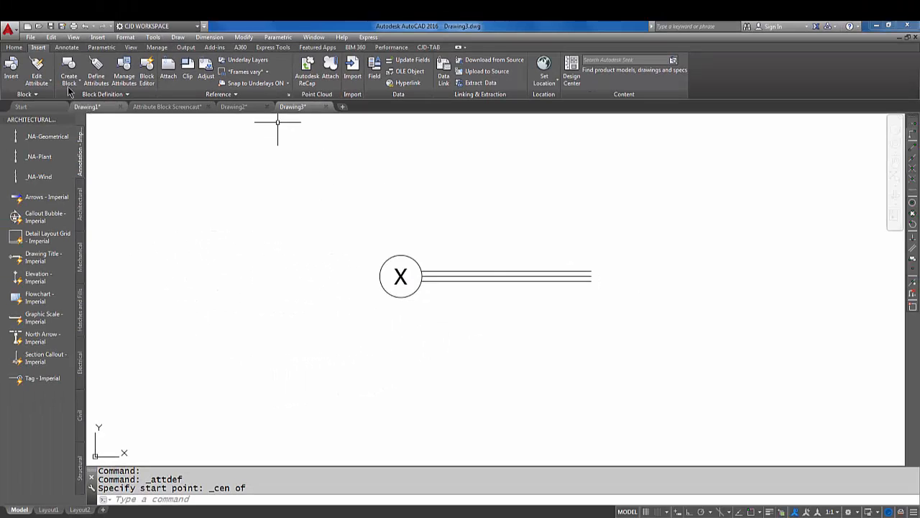
- Begin a second attribute definition with tag VIEWNAME and prompt "Enter the View Name:"
{"action": "left_click", "coordinate": [97, 76]}
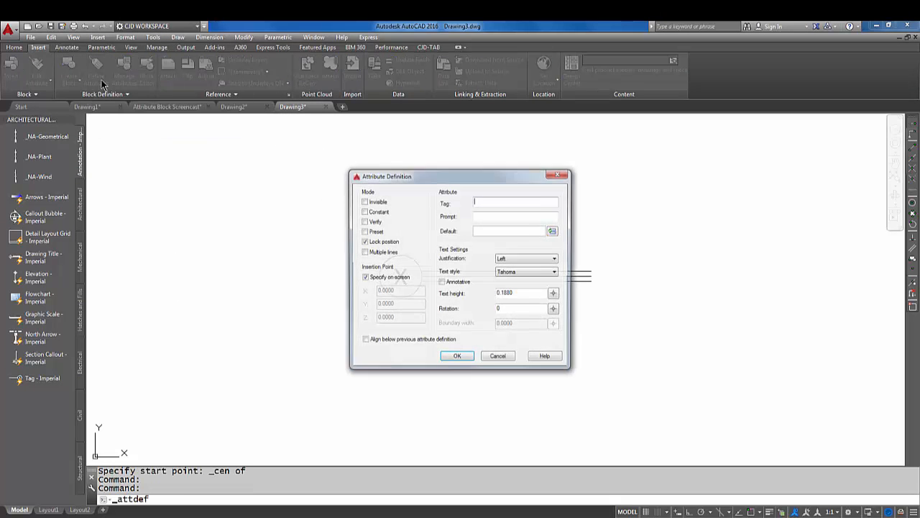
{"action": "left_click_drag", "start_coordinate": [431, 180], "coordinate": [622, 245]}
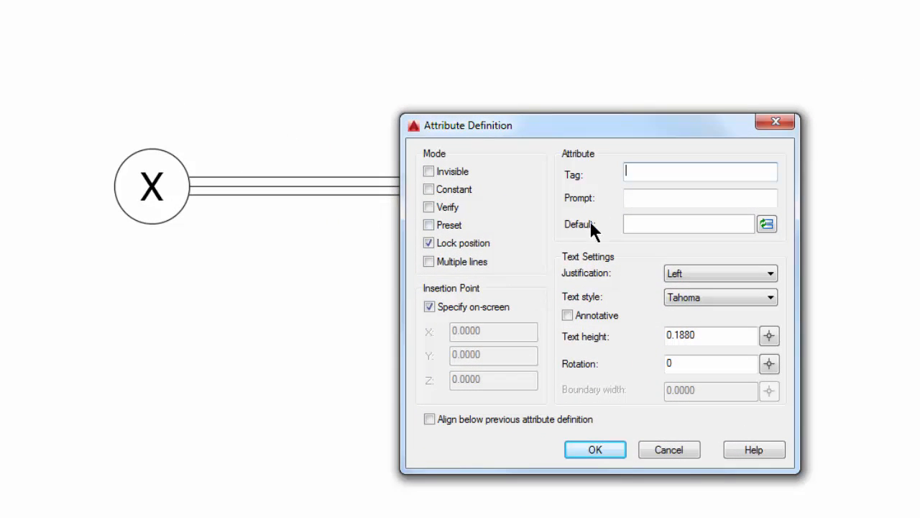
{"action": "type", "text": "vIEWNAME"}
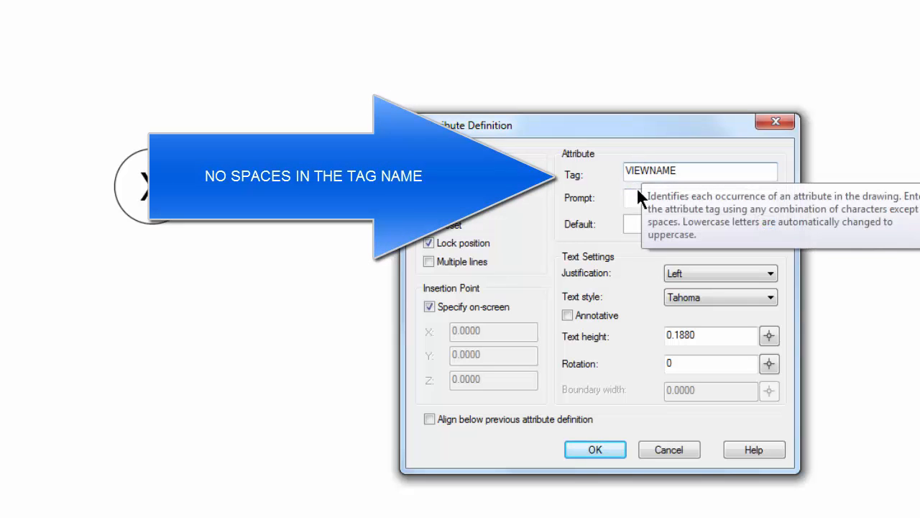
{"action": "left_click", "coordinate": [637, 199]}
{"action": "type", "text": "E"}
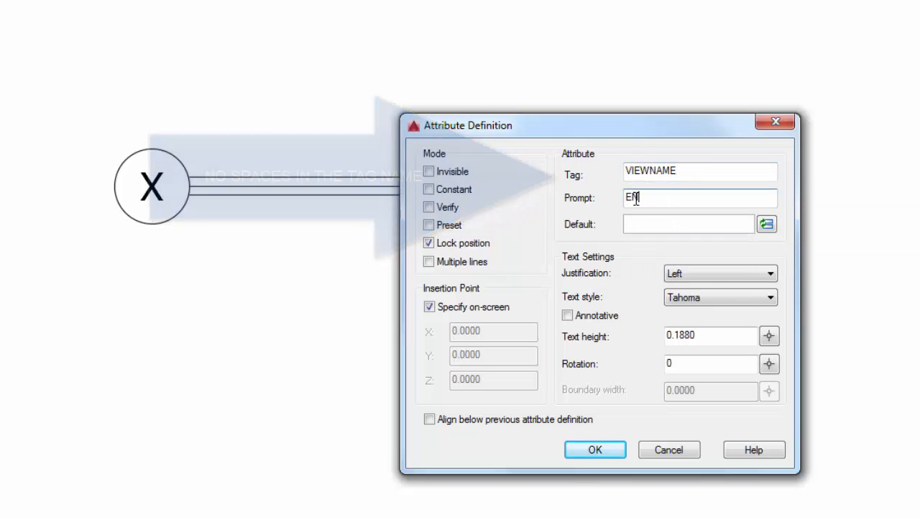
{"action": "type", "text": "NTER"}
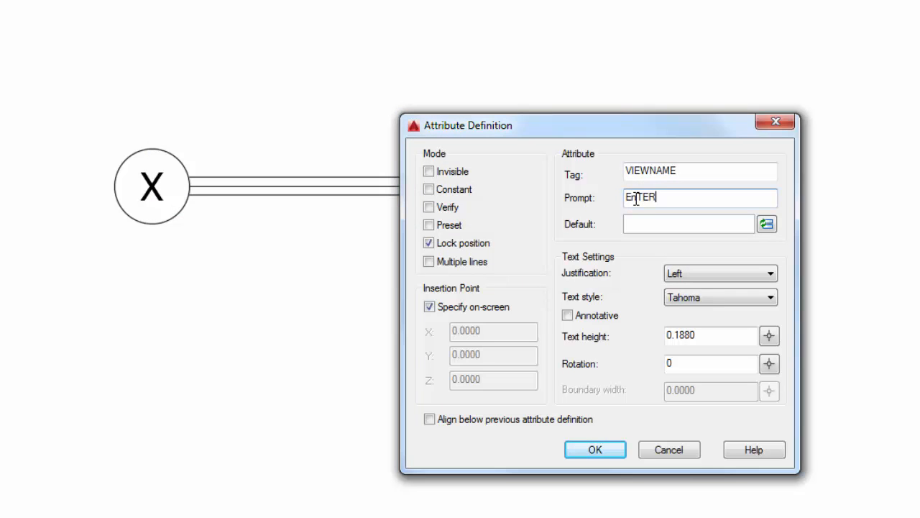
{"action": "key", "text": "BackSpace"}
{"action": "key", "text": "BackSpace"}
{"action": "type", "text": "ter the View Name:"}
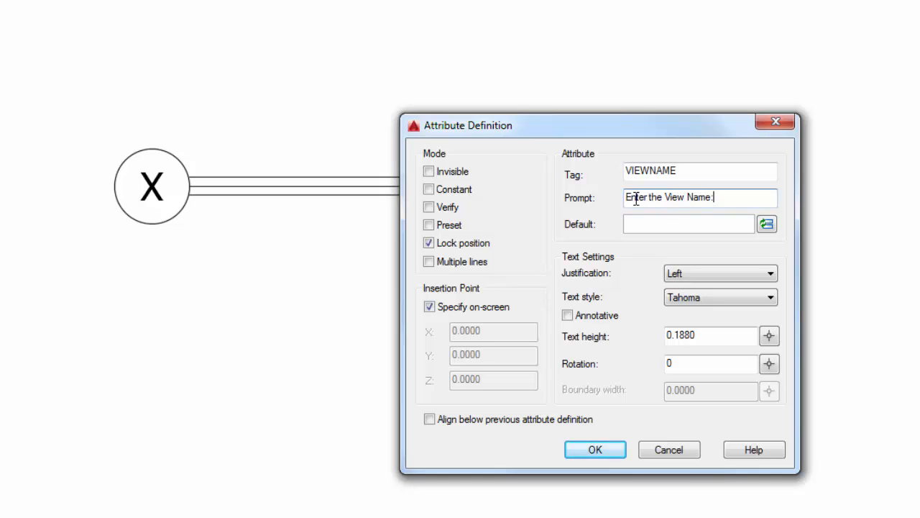
- Set the VIEWNAME attribute's default to "View Name" and place it on the upper line just beside the circle
{"action": "left_click", "coordinate": [629, 224]}
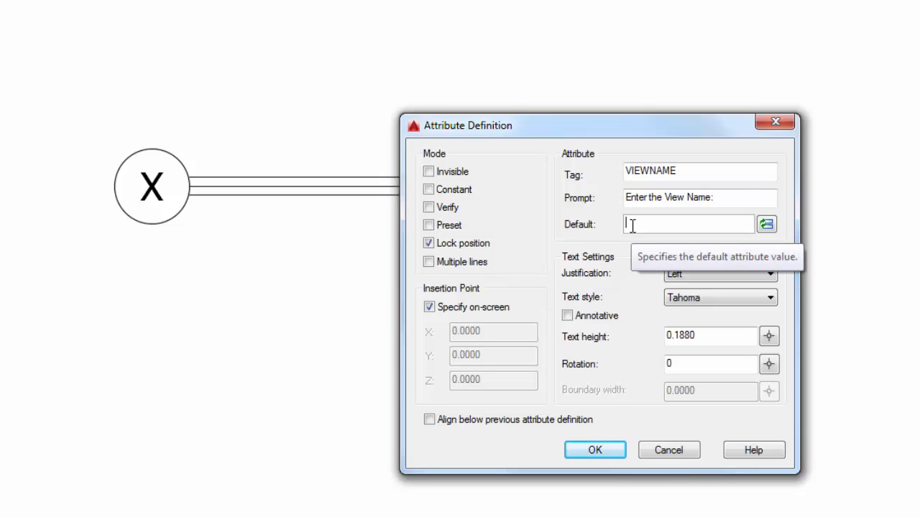
{"action": "type", "text": "View Name"}
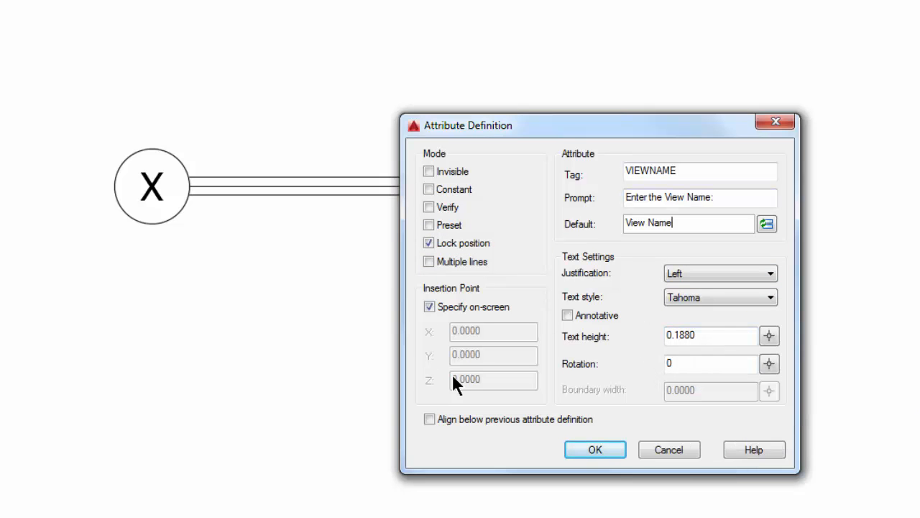
{"action": "left_click", "coordinate": [583, 449]}
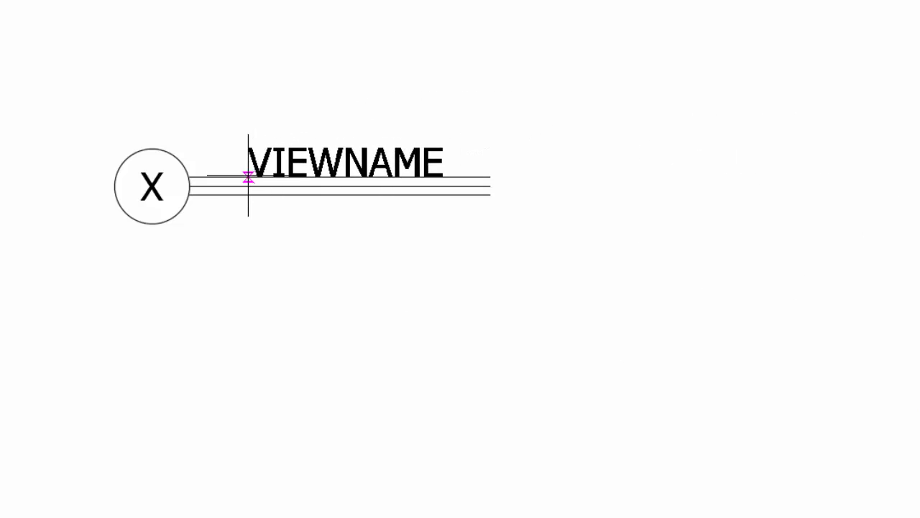
{"action": "left_click", "coordinate": [201, 178]}
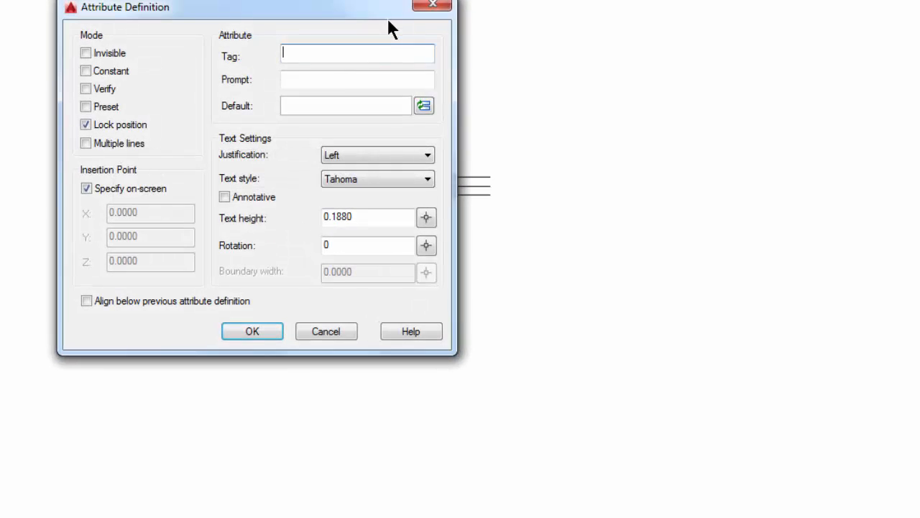
- Define a third attribute with tag VPSCALE, prompt "Enter the View Scale" and default "Scale: 1:1"
{"action": "mouse_move", "coordinate": [232, 21]}
{"action": "left_mouse_down"}
{"action": "mouse_move", "coordinate": [687, 43]}
{"action": "mouse_move", "coordinate": [668, 53]}
{"action": "left_mouse_up"}
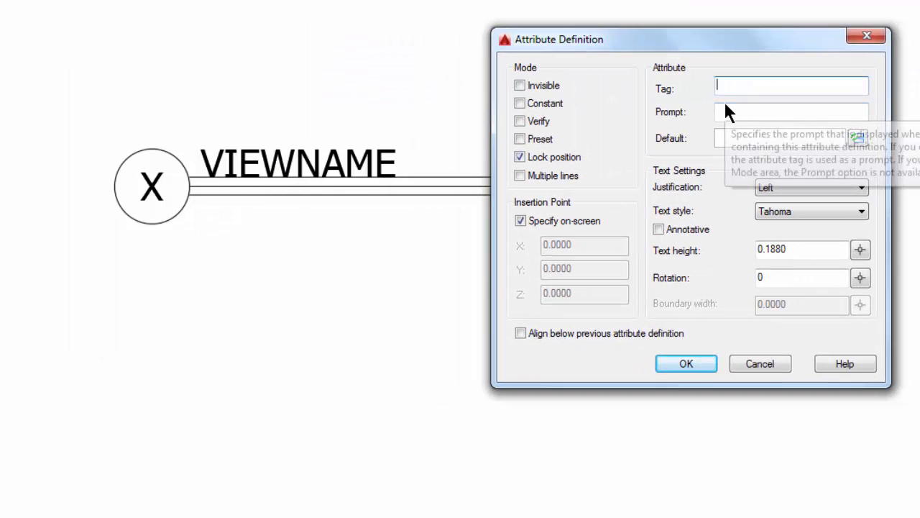
{"action": "type", "text": "v"}
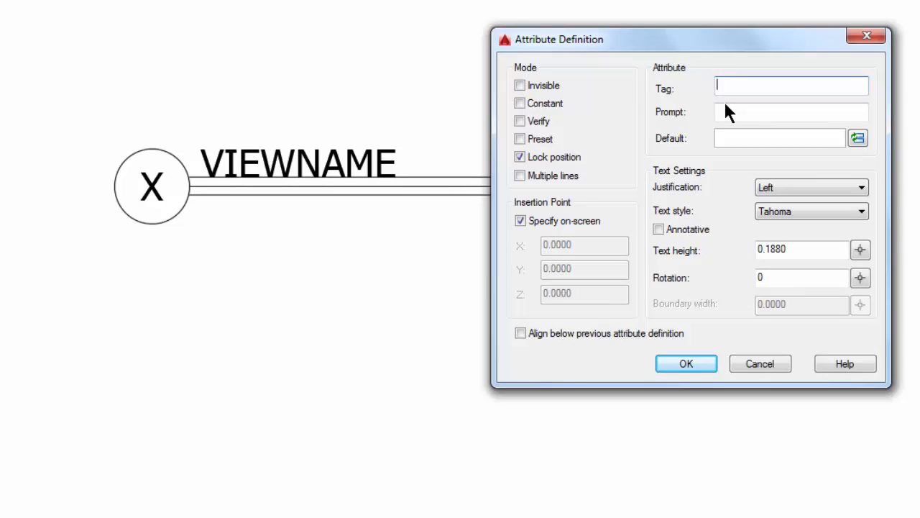
{"action": "type", "text": "PSCALE"}
{"action": "left_click", "coordinate": [721, 117]}
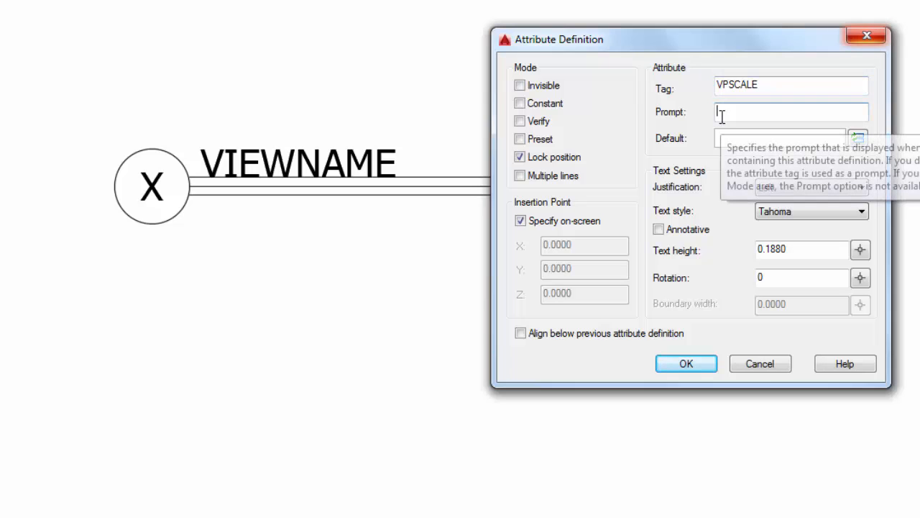
{"action": "type", "text": "EN"}
{"action": "key", "text": "BackSpace"}
{"action": "type", "text": "nter the View Sa"}
{"action": "type", "text": "cw"}
{"action": "key", "text": "BackSpace"}
{"action": "key", "text": "BackSpace"}
{"action": "key", "text": "BackSpace"}
{"action": "type", "text": "c"}
{"action": "left_click", "coordinate": [719, 136]}
{"action": "type", "text": "S"}
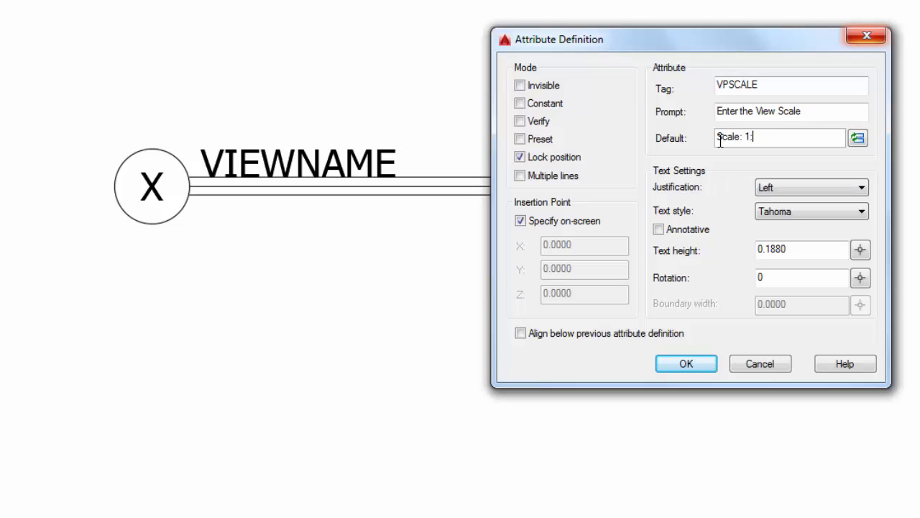
- Give the VPSCALE attribute Top right justification and .1 text height, and place it on the lower line near its right end
{"action": "left_click", "coordinate": [817, 187]}
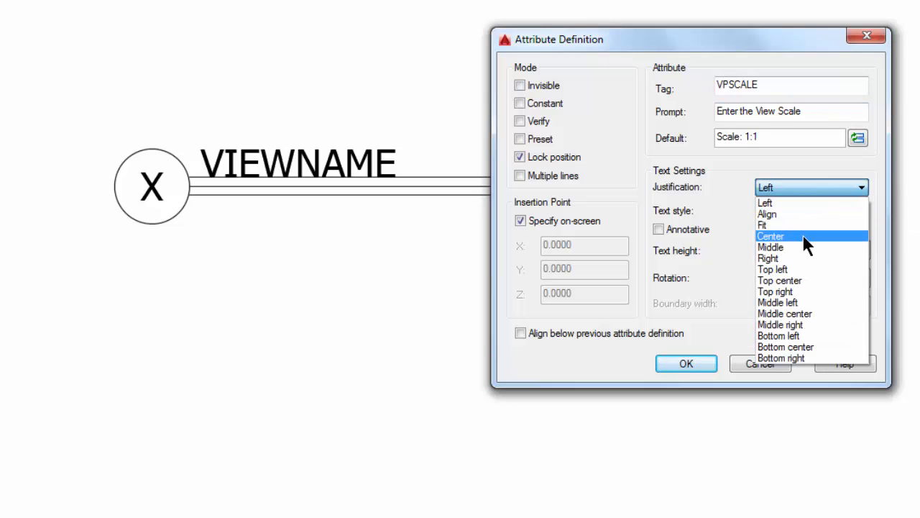
{"action": "left_click", "coordinate": [788, 293]}
{"action": "left_click_drag", "start_coordinate": [789, 249], "coordinate": [754, 249]}
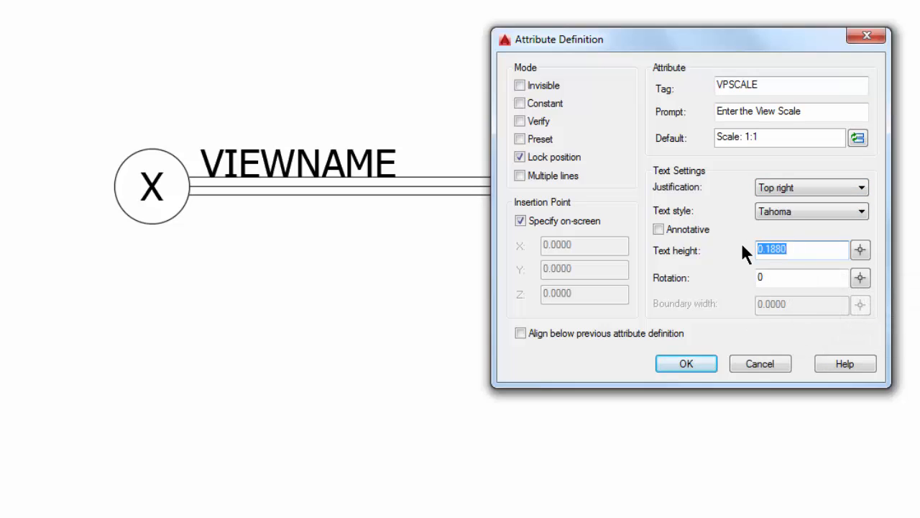
{"action": "type", "text": ".1"}
{"action": "left_click", "coordinate": [687, 363]}
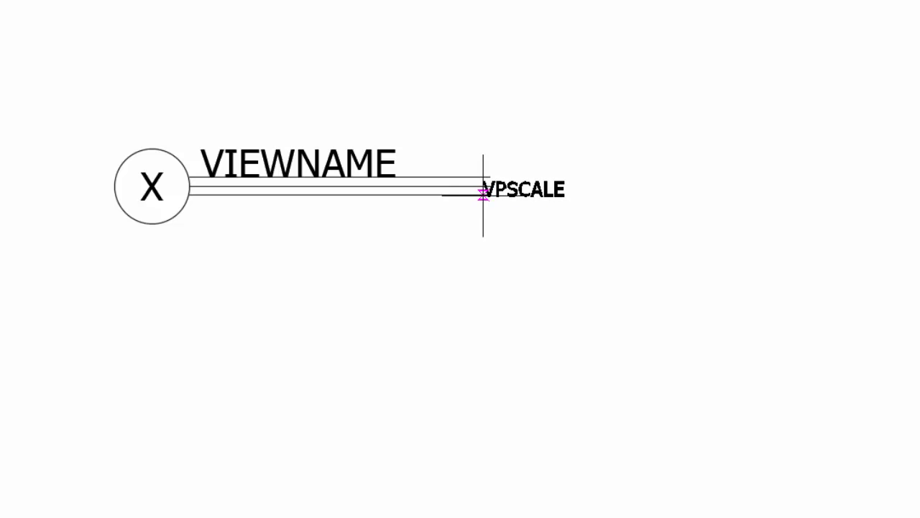
{"action": "left_click", "coordinate": [483, 194]}
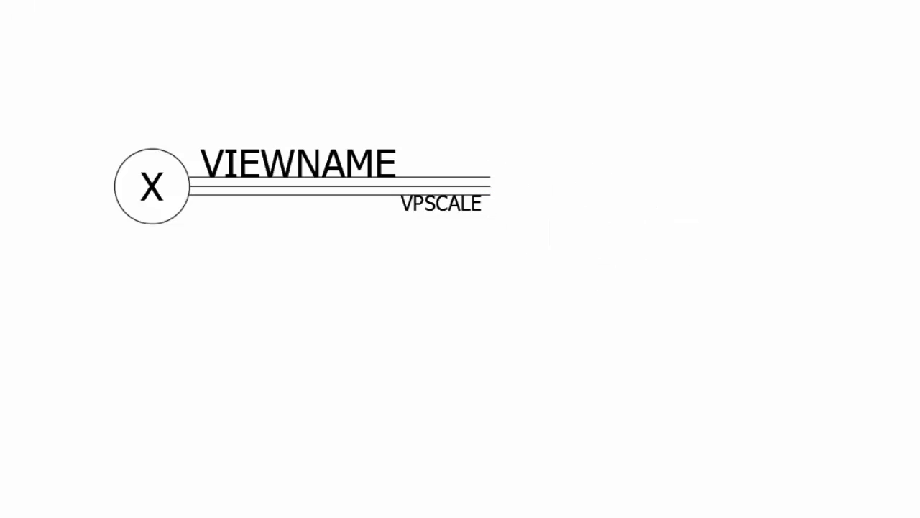
- Delete the upper and lower guide lines, keeping only the middle line beside the circle
{"action": "left_click", "coordinate": [416, 178]}
{"action": "key", "text": "Delete"}
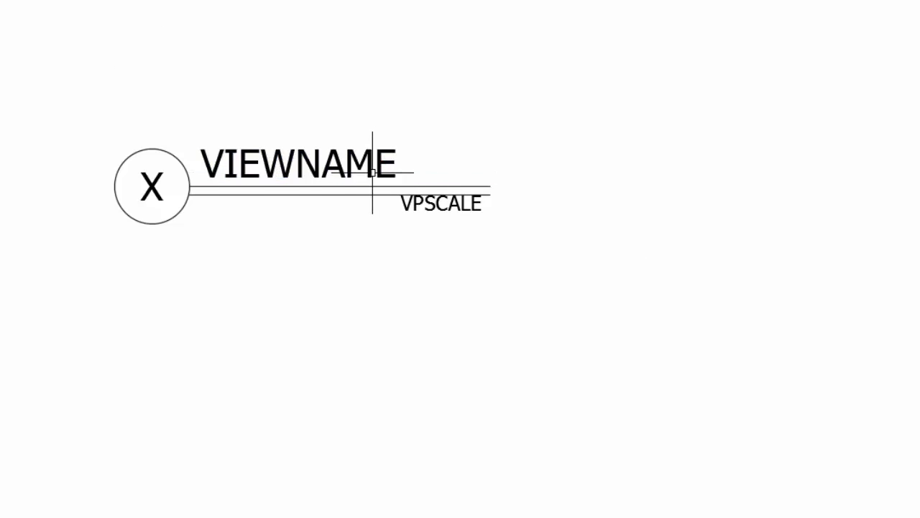
{"action": "left_click", "coordinate": [362, 194]}
{"action": "key", "text": "Delete"}
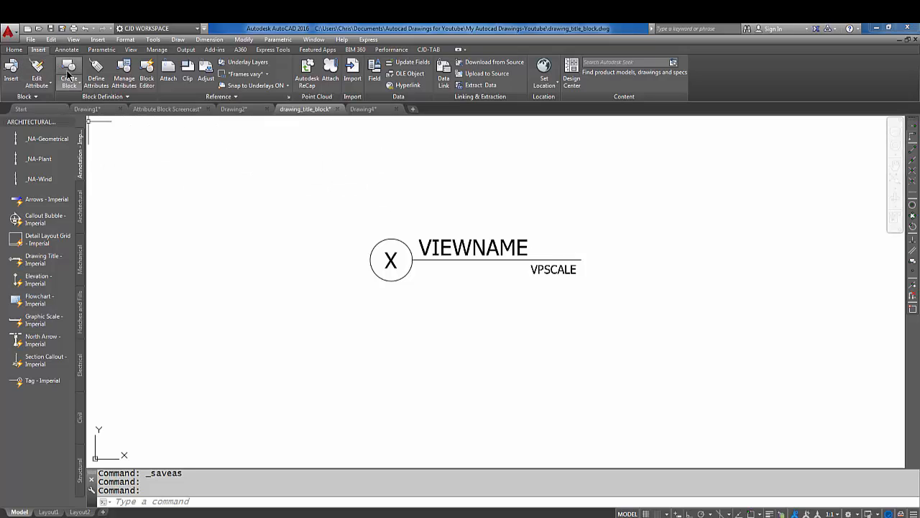
- Move the whole title symbol from the circle's center to the origin at 0,0
{"action": "left_click", "coordinate": [15, 51]}
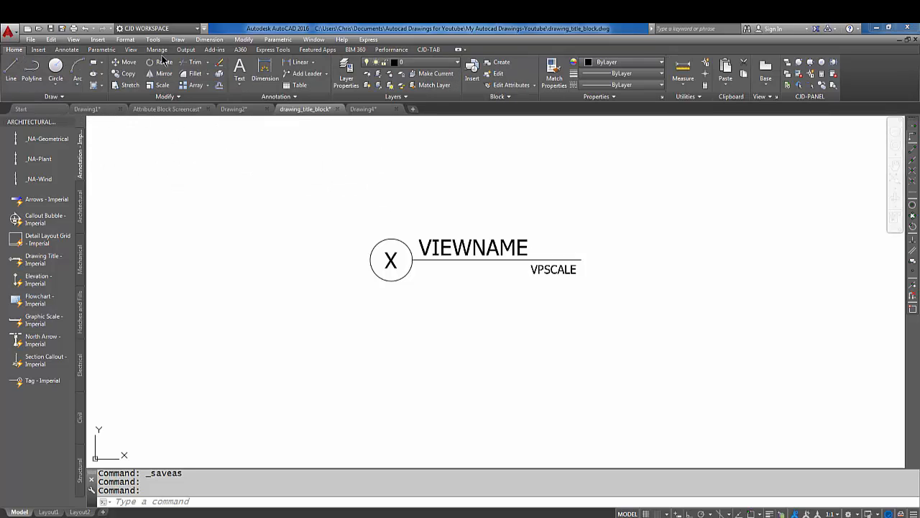
{"action": "left_click", "coordinate": [126, 64]}
{"action": "left_click", "coordinate": [320, 172]}
{"action": "left_click", "coordinate": [633, 335]}
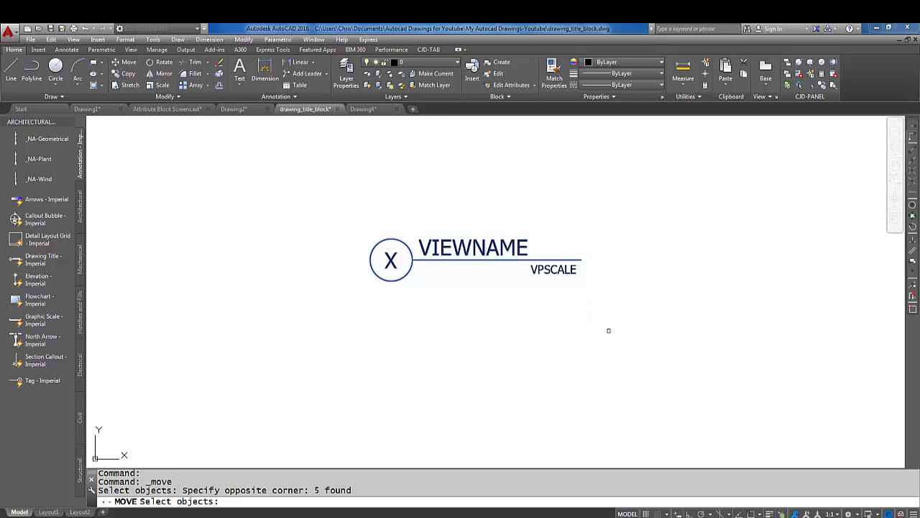
{"action": "key", "text": "Return"}
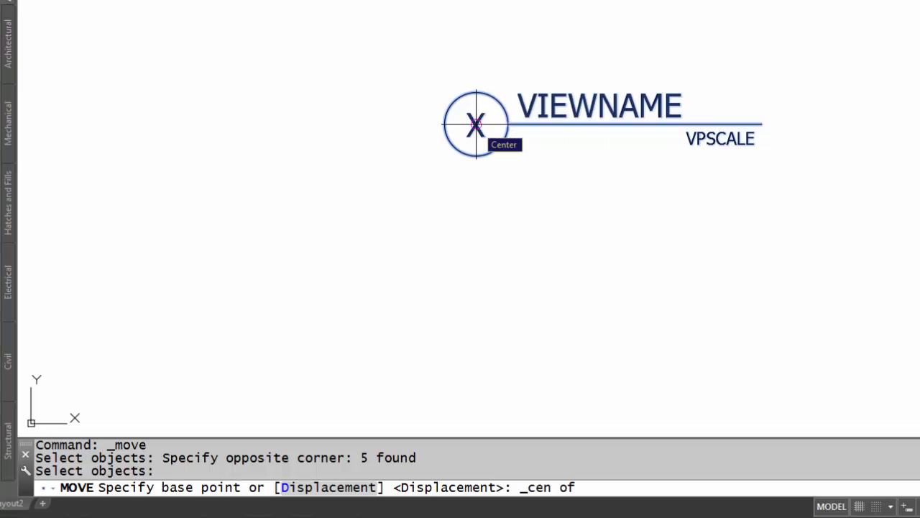
{"action": "left_click", "coordinate": [475, 125]}
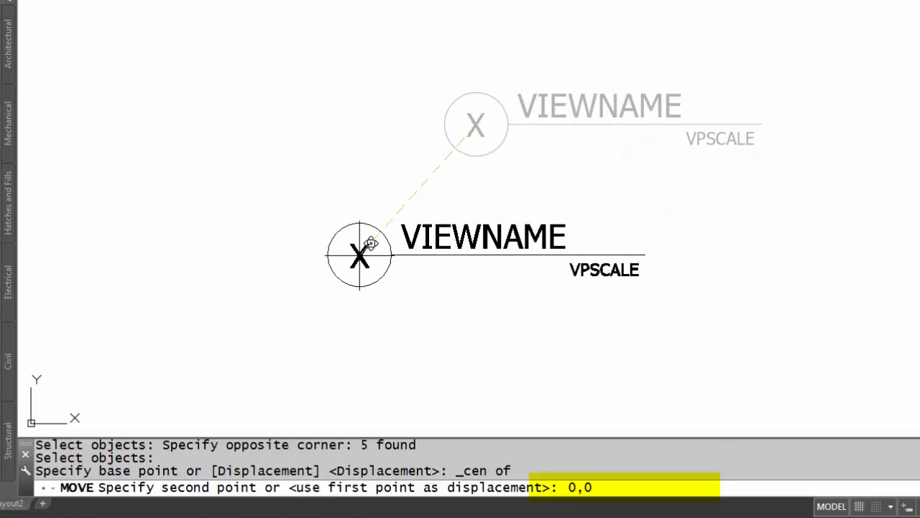
{"action": "type", "text": "0,0"}
{"action": "key", "text": "Return"}
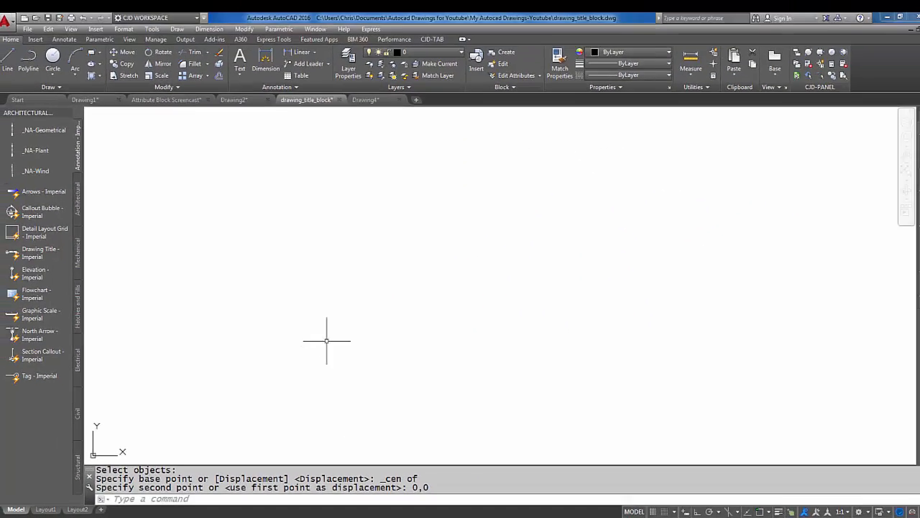
- Bring the relocated symbol into view and save the drawing under its current name
{"action": "type", "text": "z"}
{"action": "key", "text": "Return"}
{"action": "type", "text": "e"}
{"action": "key", "text": "Return"}
{"action": "scroll", "coordinate": [371, 324], "scroll_direction": "down", "scroll_amount": 4}
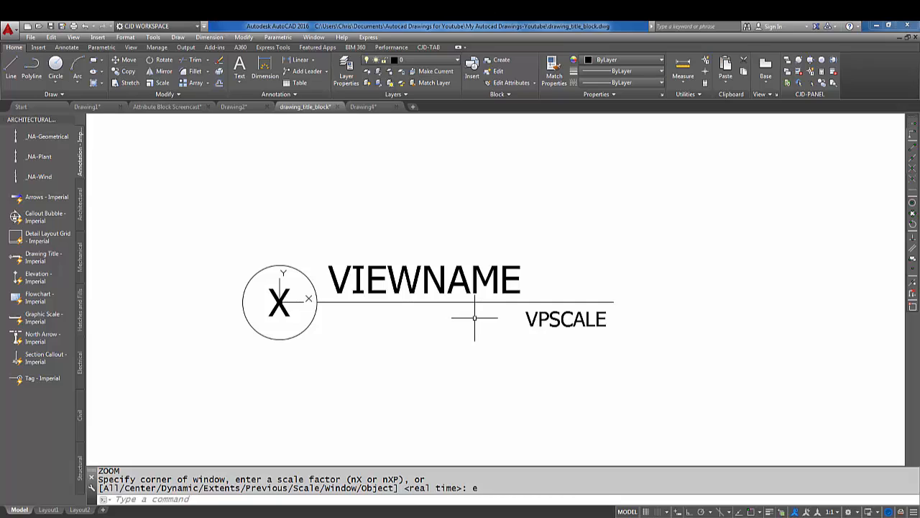
{"action": "middle_click_drag", "start_coordinate": [517, 366], "coordinate": [553, 360]}
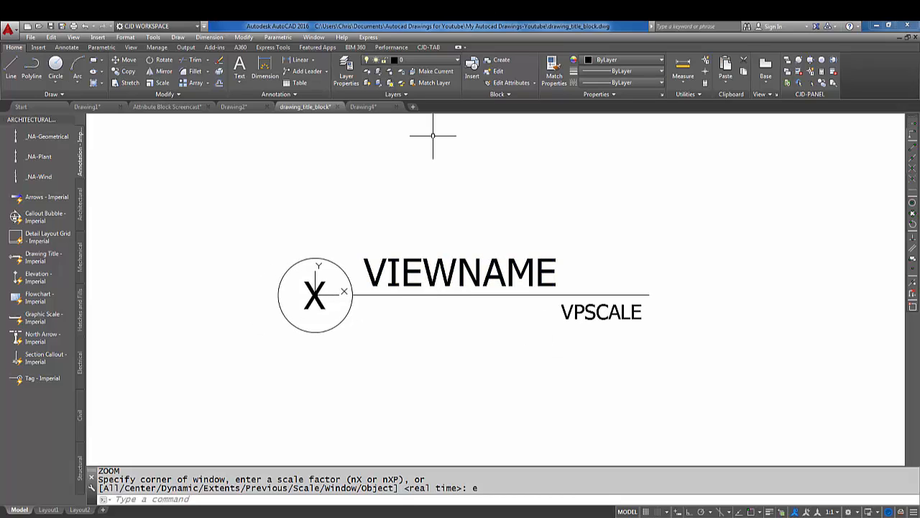
{"action": "left_click", "coordinate": [50, 25]}
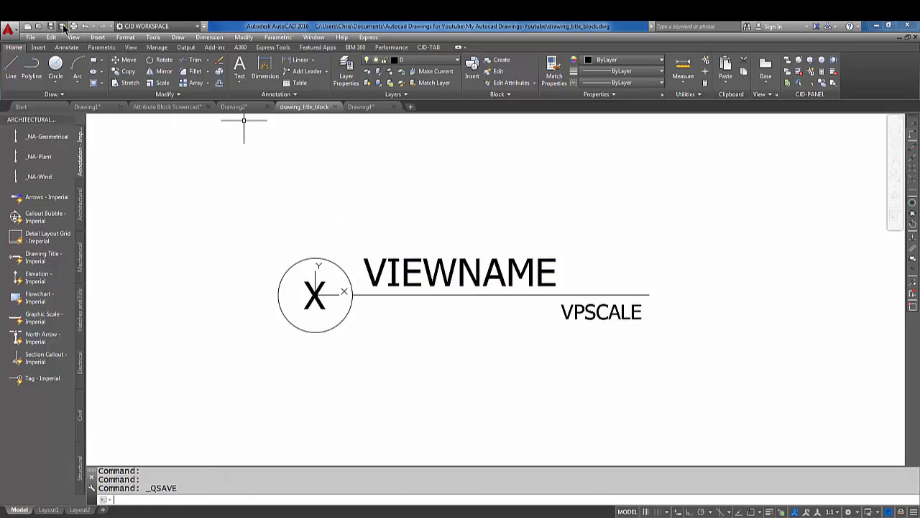
- Save the drawing again with Save As under the name drawing_title_block.dwg, replacing the existing file
{"action": "left_click", "coordinate": [63, 26]}
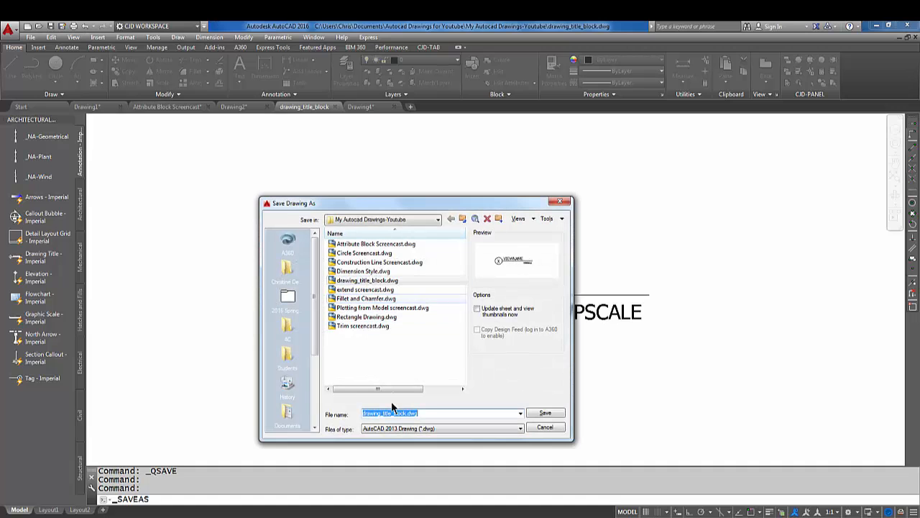
{"action": "left_click", "coordinate": [417, 415]}
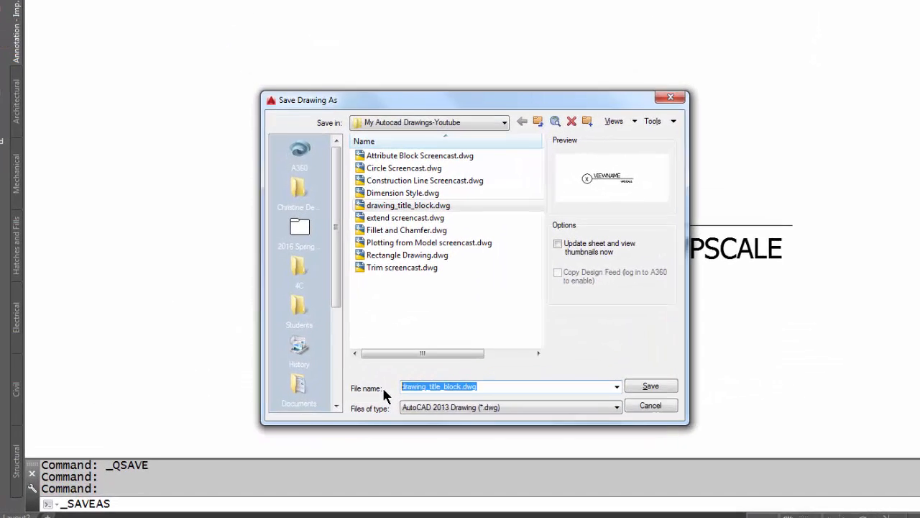
{"action": "type", "text": "dar"}
{"action": "key", "text": "BackSpace"}
{"action": "key", "text": "BackSpace"}
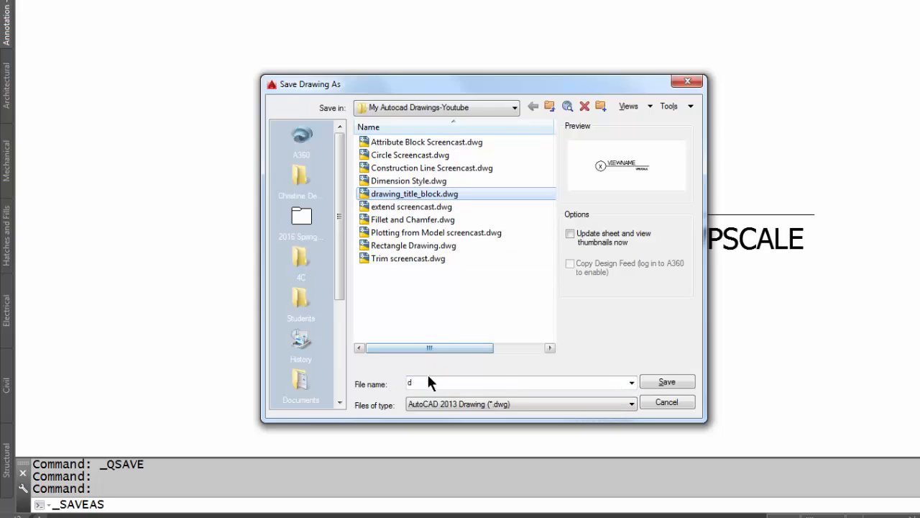
{"action": "double_click", "coordinate": [428, 385]}
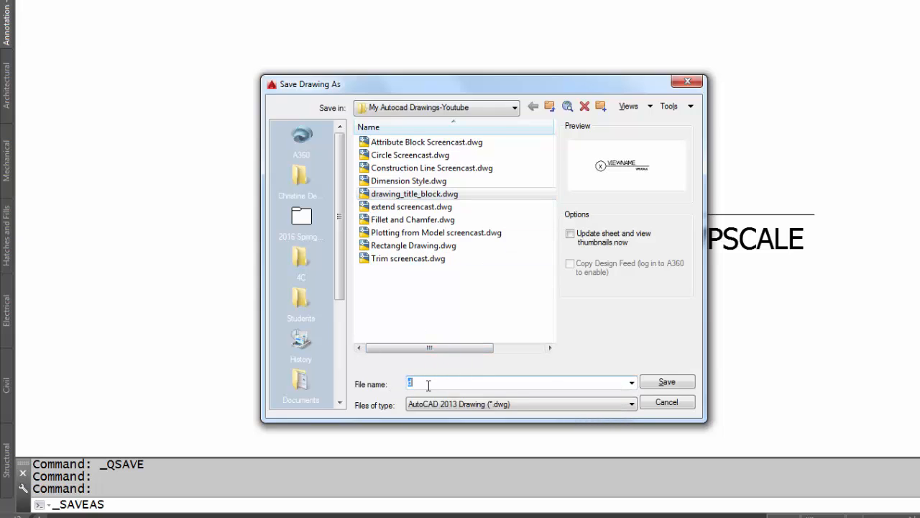
{"action": "type", "text": "dra"}
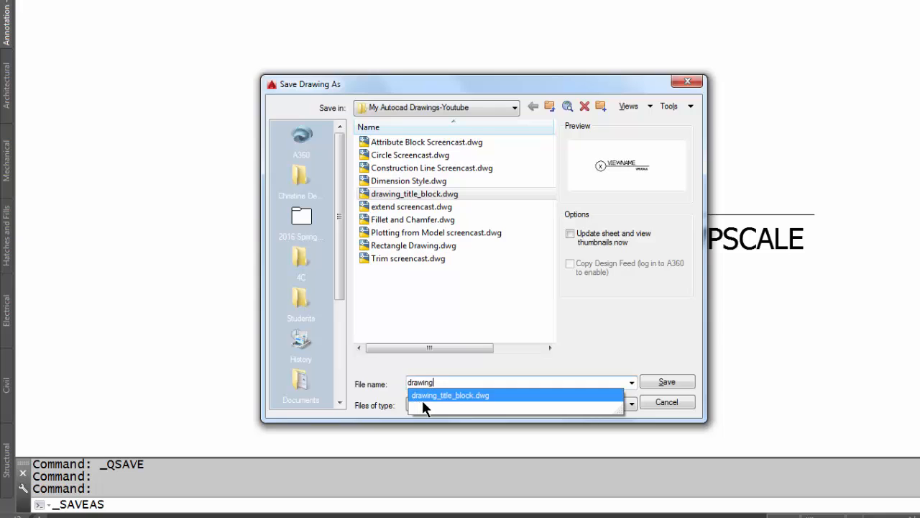
{"action": "type", "text": "wing"}
{"action": "left_click", "coordinate": [430, 394]}
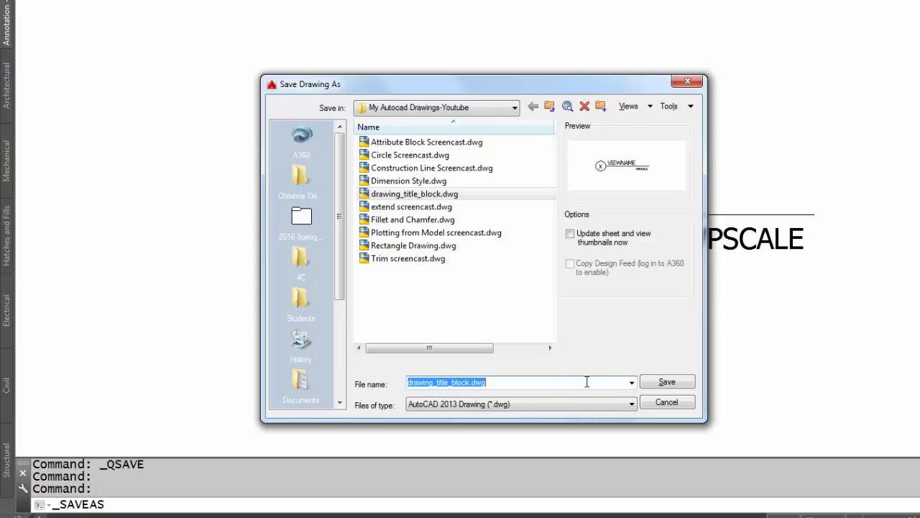
{"action": "left_click", "coordinate": [665, 381]}
{"action": "left_click", "coordinate": [474, 289]}
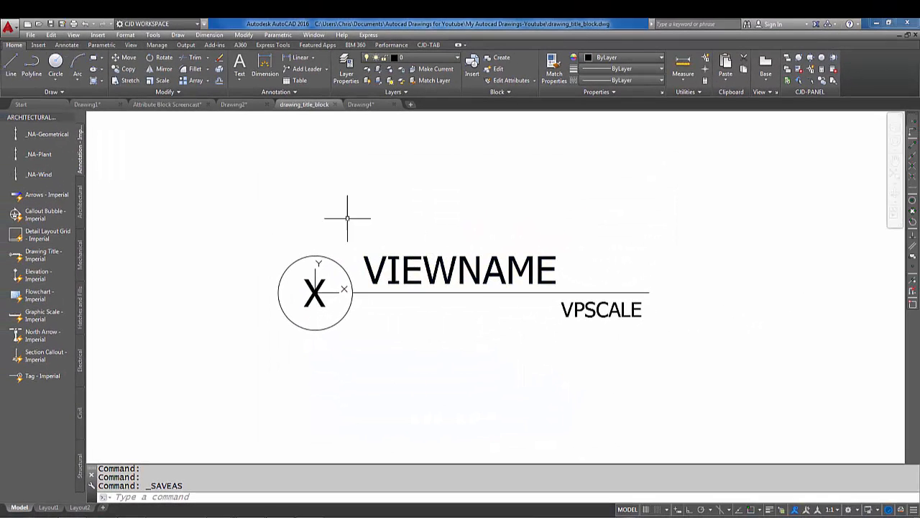
- Switch to the open Drawing2 file and turn off its grid display
{"action": "left_click", "coordinate": [363, 105]}
{"action": "left_click", "coordinate": [234, 104]}
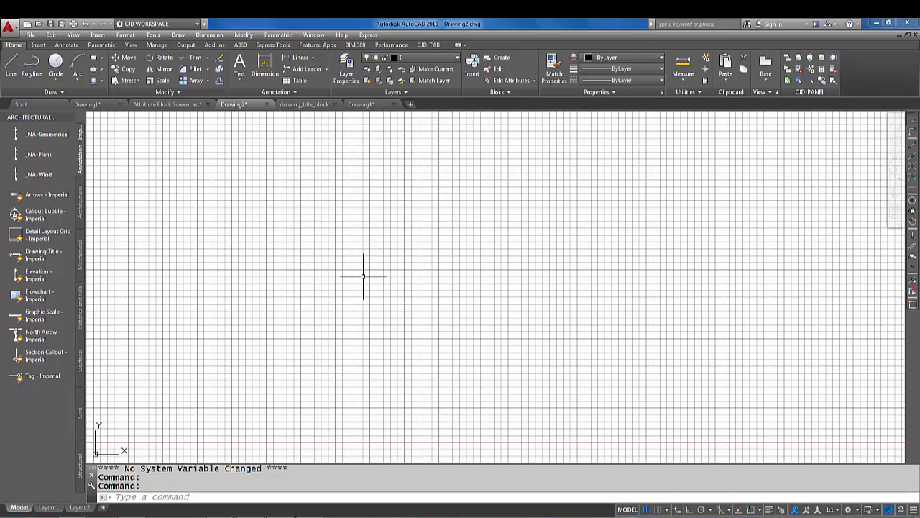
{"action": "type", "text": "z"}
{"action": "key", "text": "Return"}
{"action": "type", "text": "a"}
{"action": "key", "text": "Return"}
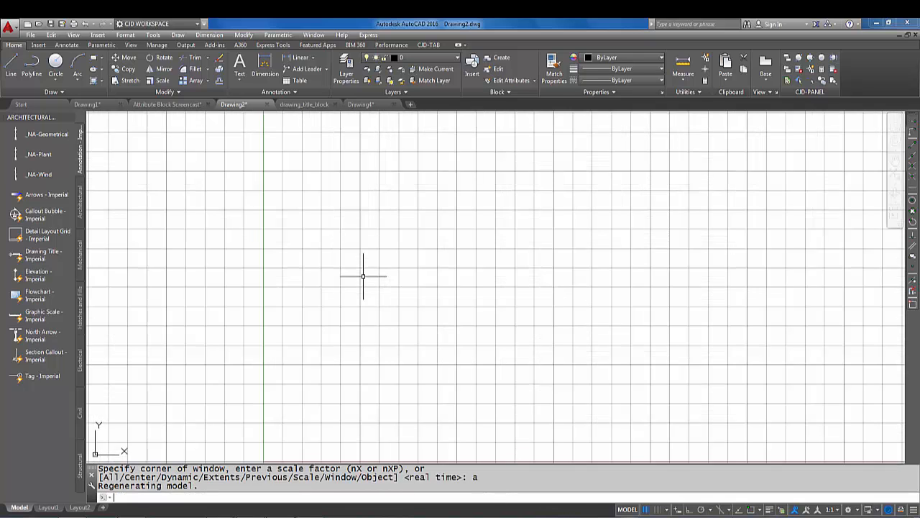
{"action": "left_click", "coordinate": [645, 510]}
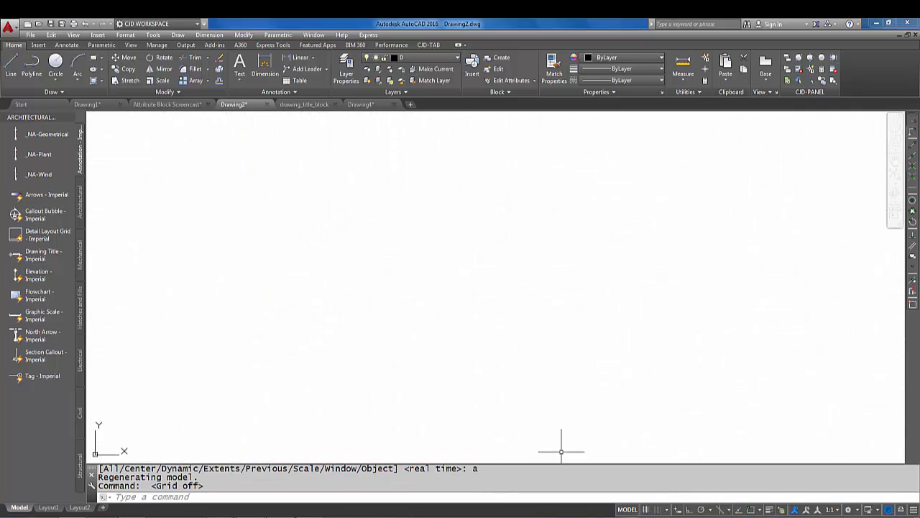
- Start a block insertion and choose drawing_title_block.dwg from the My Autocad Drawings-Youtube folder as its source
{"action": "left_click", "coordinate": [99, 35]}
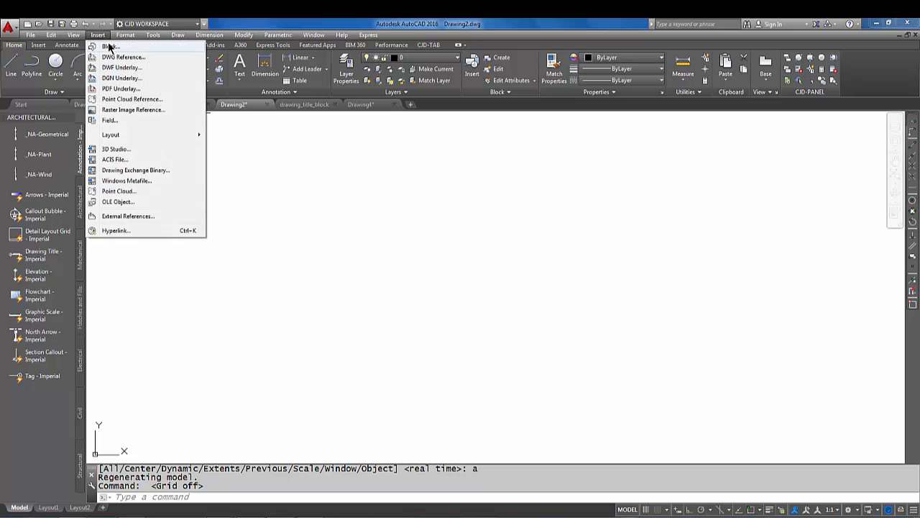
{"action": "left_click", "coordinate": [109, 47]}
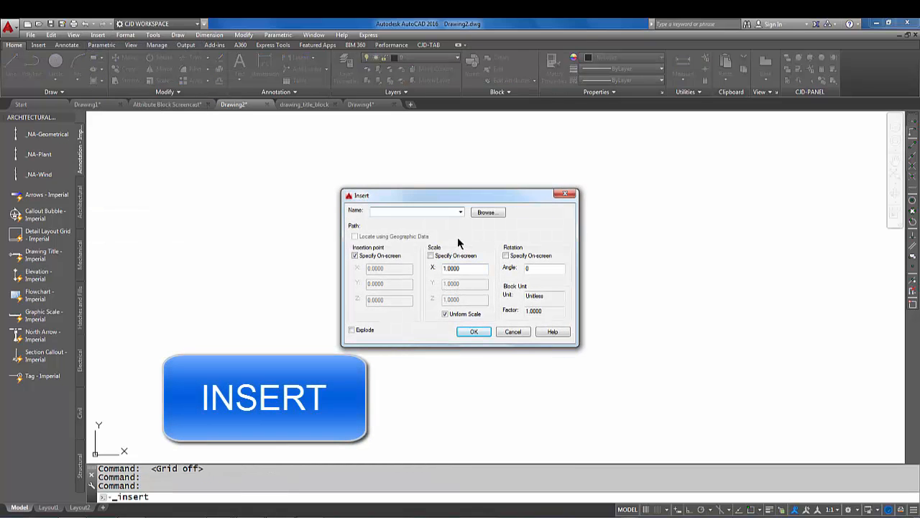
{"action": "left_click", "coordinate": [485, 212]}
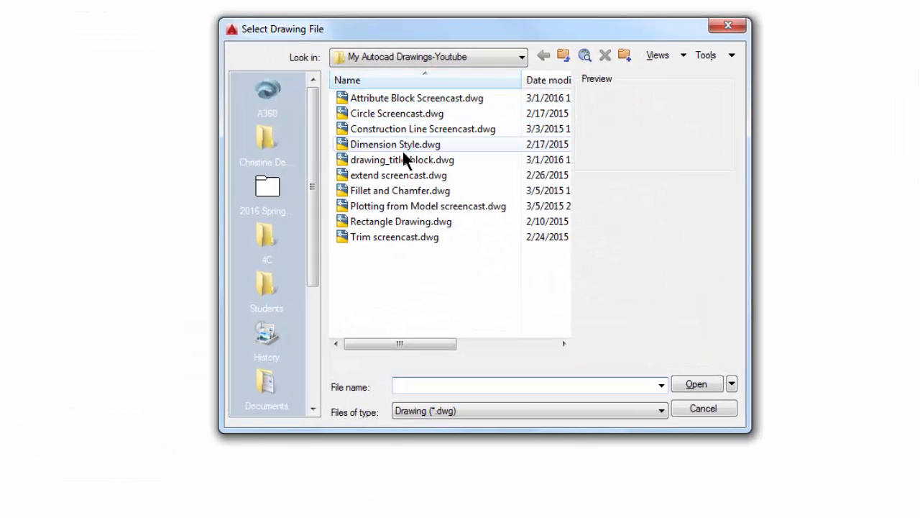
{"action": "left_click", "coordinate": [512, 59]}
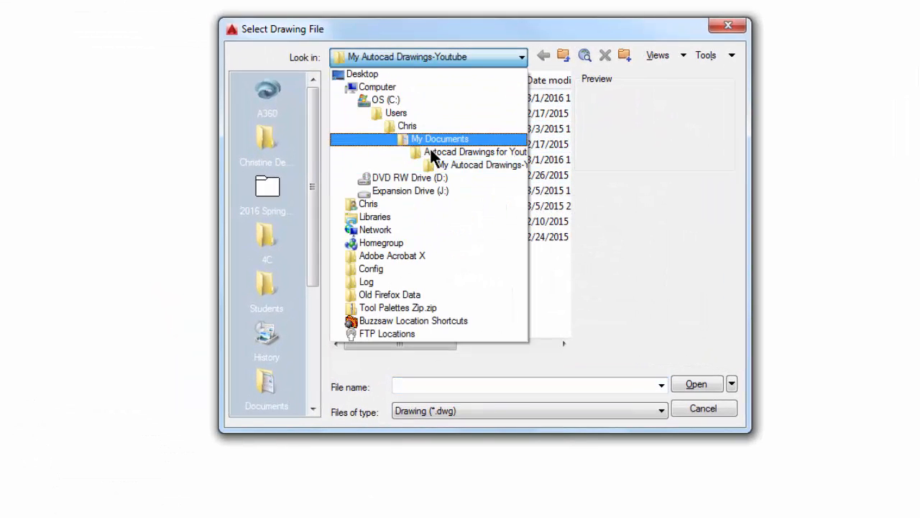
{"action": "left_click", "coordinate": [445, 167]}
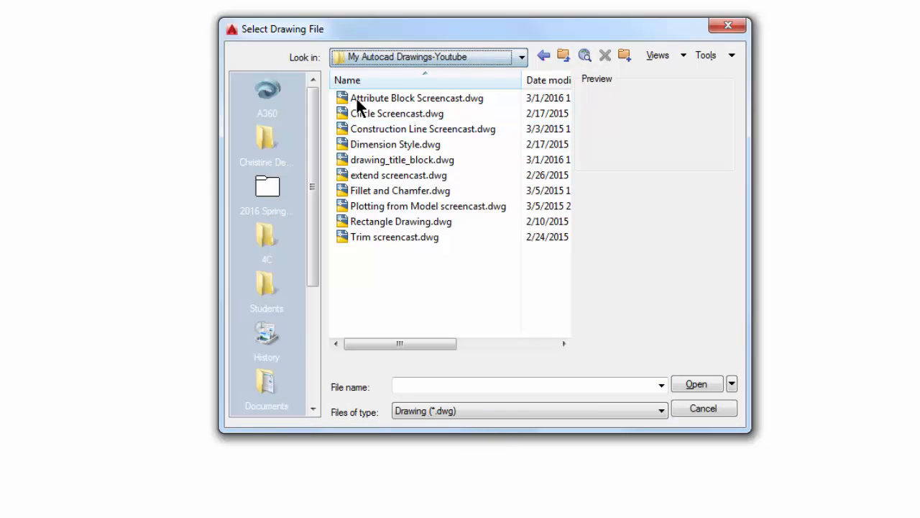
{"action": "left_click", "coordinate": [355, 162]}
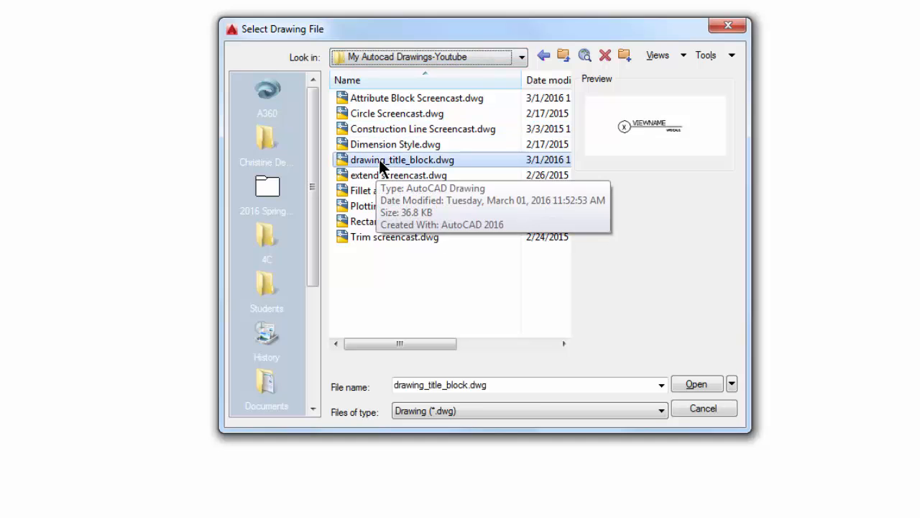
{"action": "left_click", "coordinate": [697, 385]}
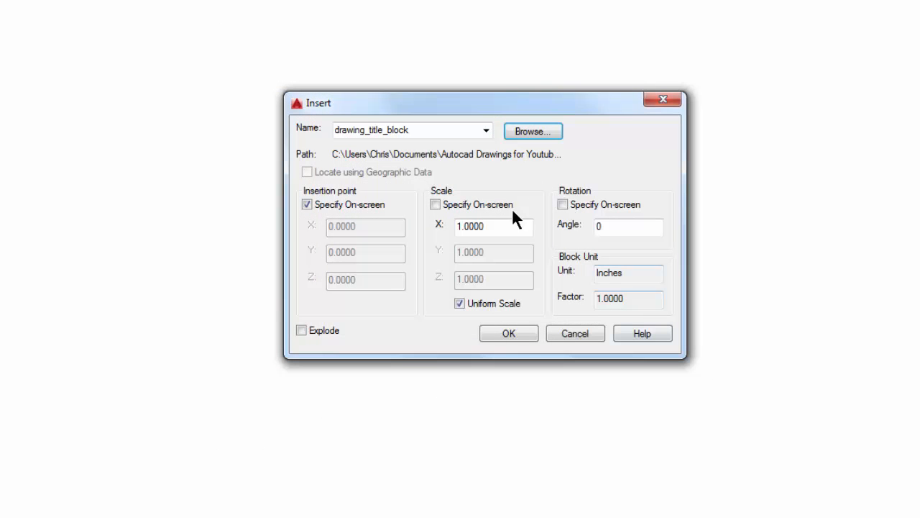
- Accept the insertion settings with a uniform scale of 1 and place the title block in the middle of the drawing area
{"action": "left_click", "coordinate": [510, 328]}
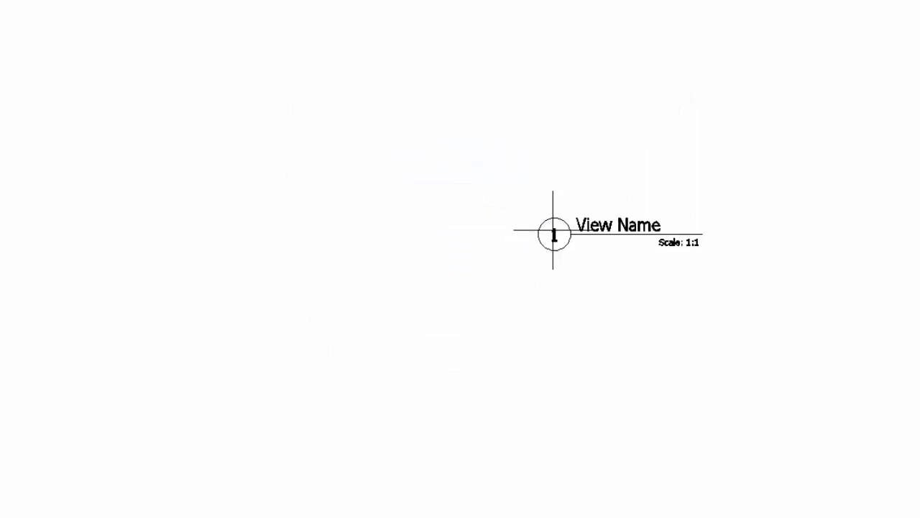
{"action": "scroll", "coordinate": [429, 263], "scroll_direction": "up", "scroll_amount": 3}
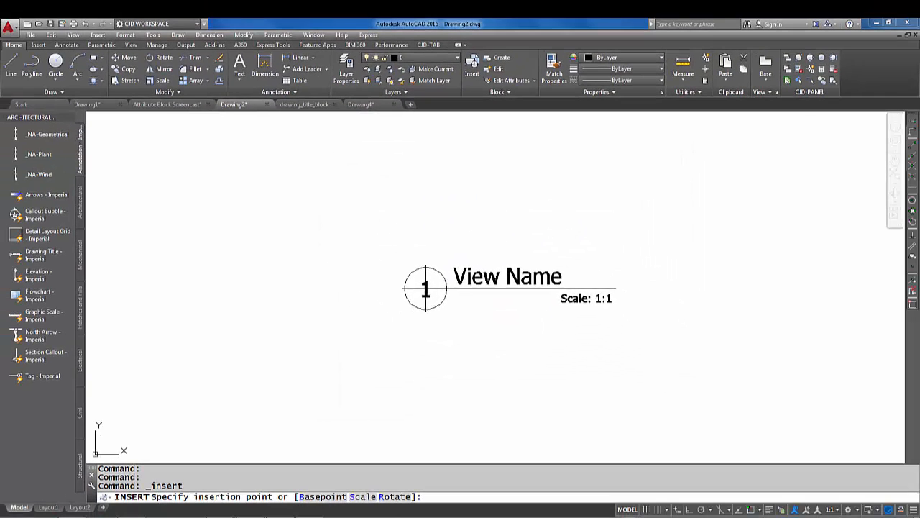
{"action": "scroll", "coordinate": [423, 279], "scroll_direction": "up", "scroll_amount": 1}
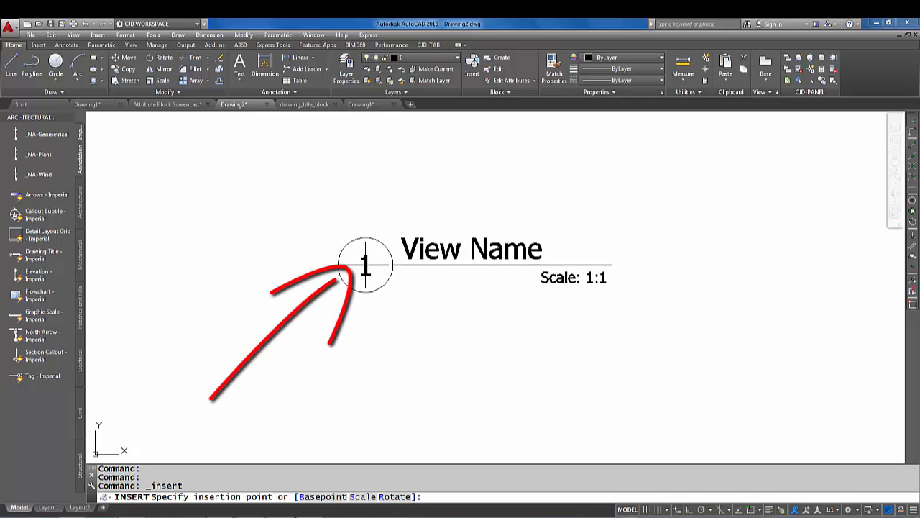
{"action": "left_click", "coordinate": [357, 287]}
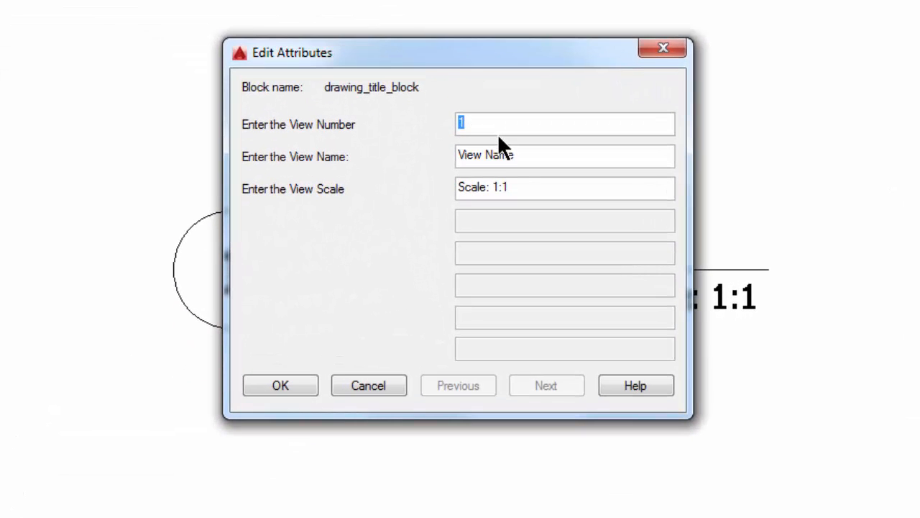
- Fill in the block's attributes with view number 2, view name Kitchen Detail and Scale: 1/4" = 1', and confirm them
{"action": "type", "text": "2"}
{"action": "key", "text": "Tab"}
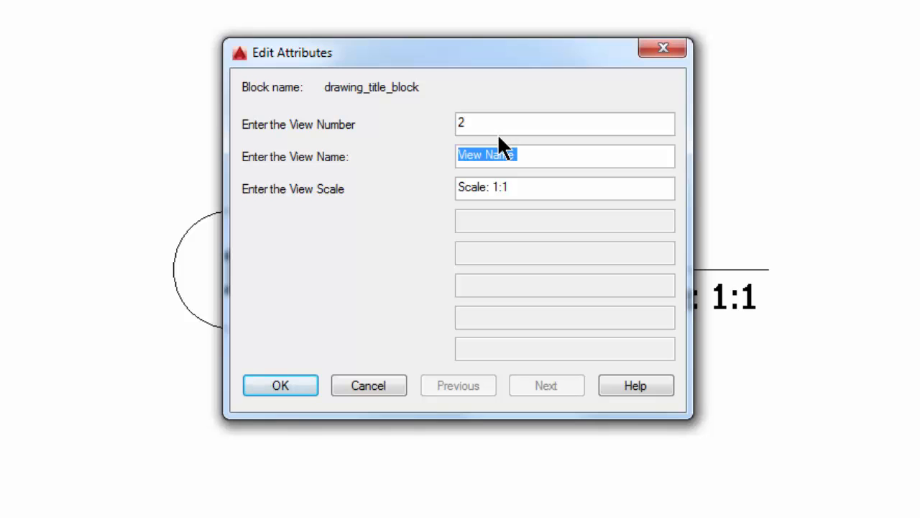
{"action": "type", "text": "Kitchen Detail"}
{"action": "key", "text": "BackSpace"}
{"action": "key", "text": "BackSpace"}
{"action": "key", "text": "BackSpace"}
{"action": "type", "text": "1/4\""}
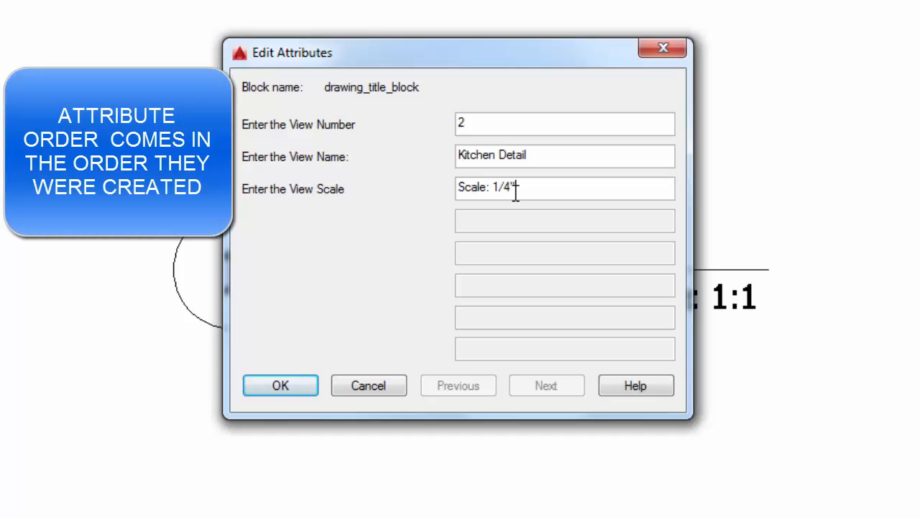
{"action": "type", "text": "= 1'"}
{"action": "left_click", "coordinate": [309, 388]}
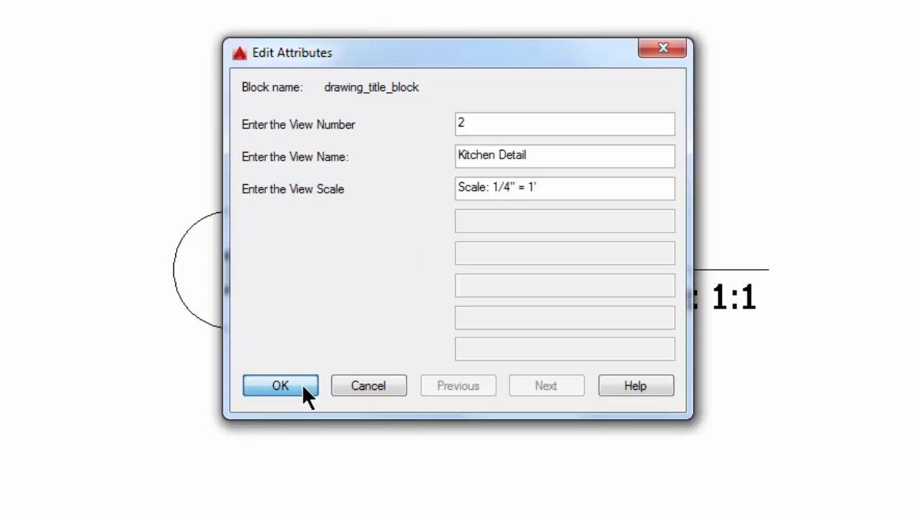